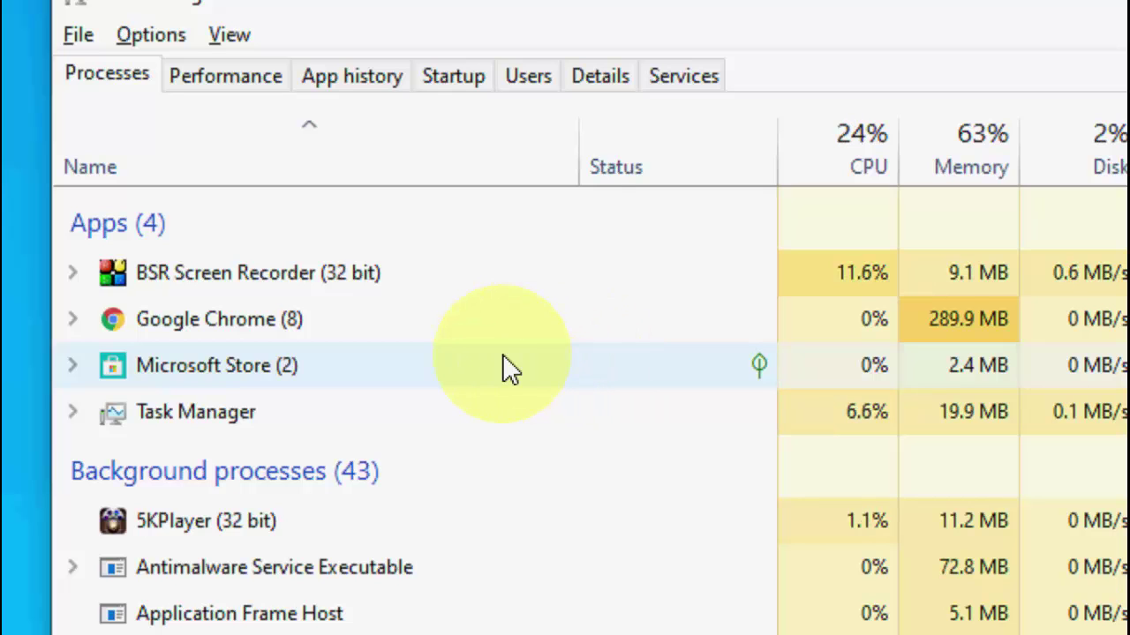
- End the Microsoft Store task in Task Manager
{"action": "right_click", "coordinate": [232, 369]}
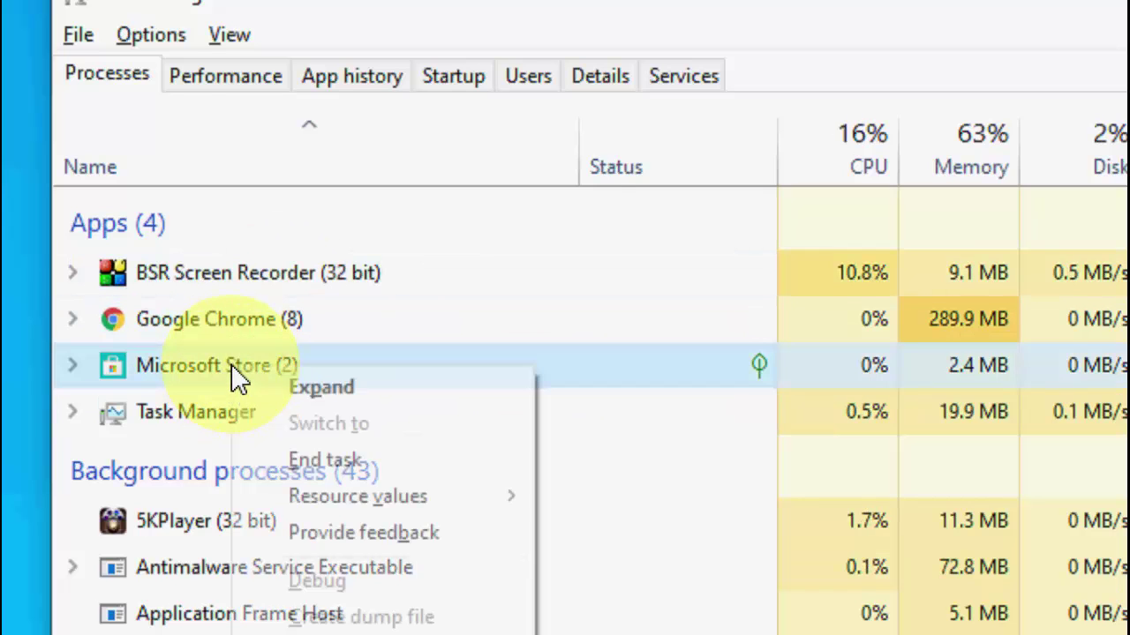
{"action": "left_click", "coordinate": [328, 468]}
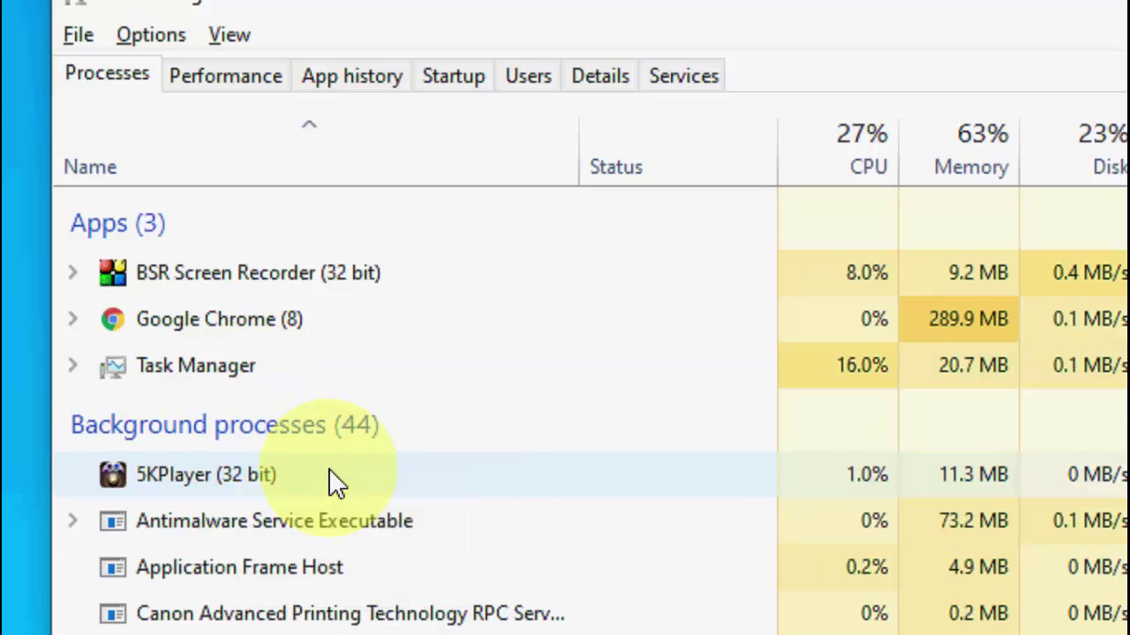
{"action": "scroll", "coordinate": [328, 479], "scroll_direction": "down", "scroll_amount": 3}
- Restart the Windows Explorer process, then close Task Manager
{"action": "scroll", "coordinate": [328, 479], "scroll_direction": "down", "scroll_amount": 3}
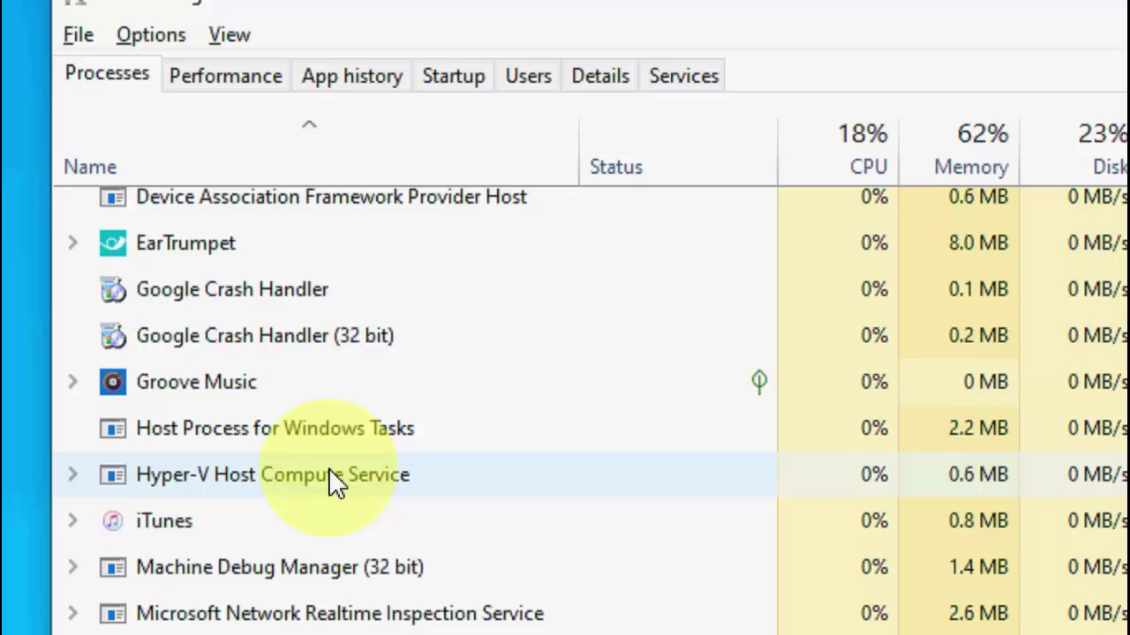
{"action": "scroll", "coordinate": [328, 479], "scroll_direction": "down", "scroll_amount": 3}
{"action": "left_click_drag", "start_coordinate": [1055, 326], "coordinate": [984, 609]}
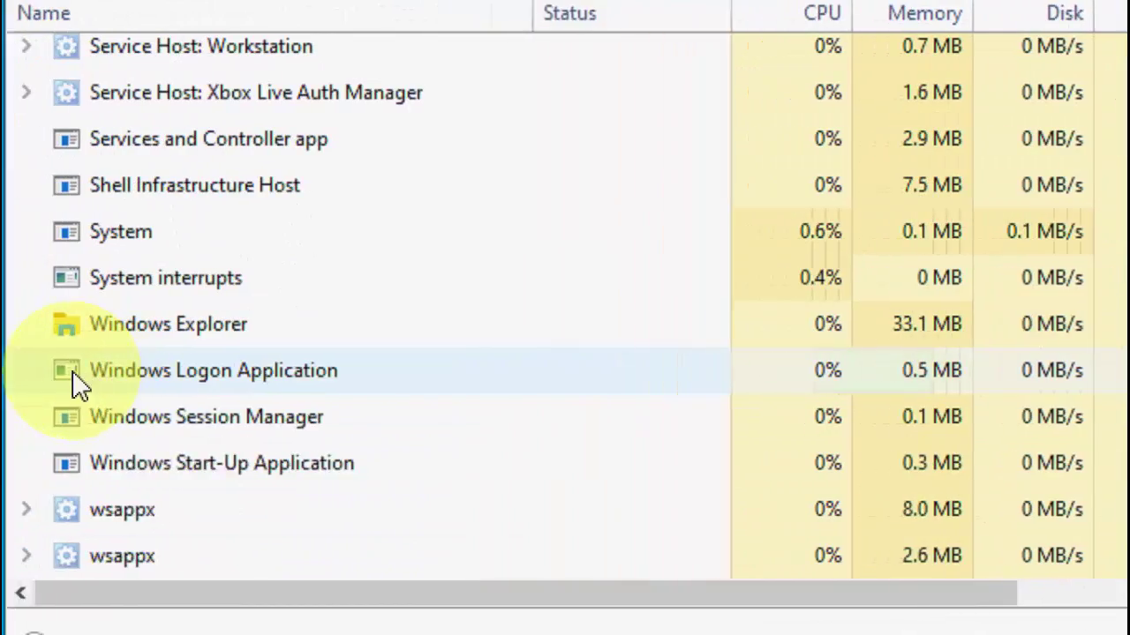
{"action": "left_click", "coordinate": [161, 340]}
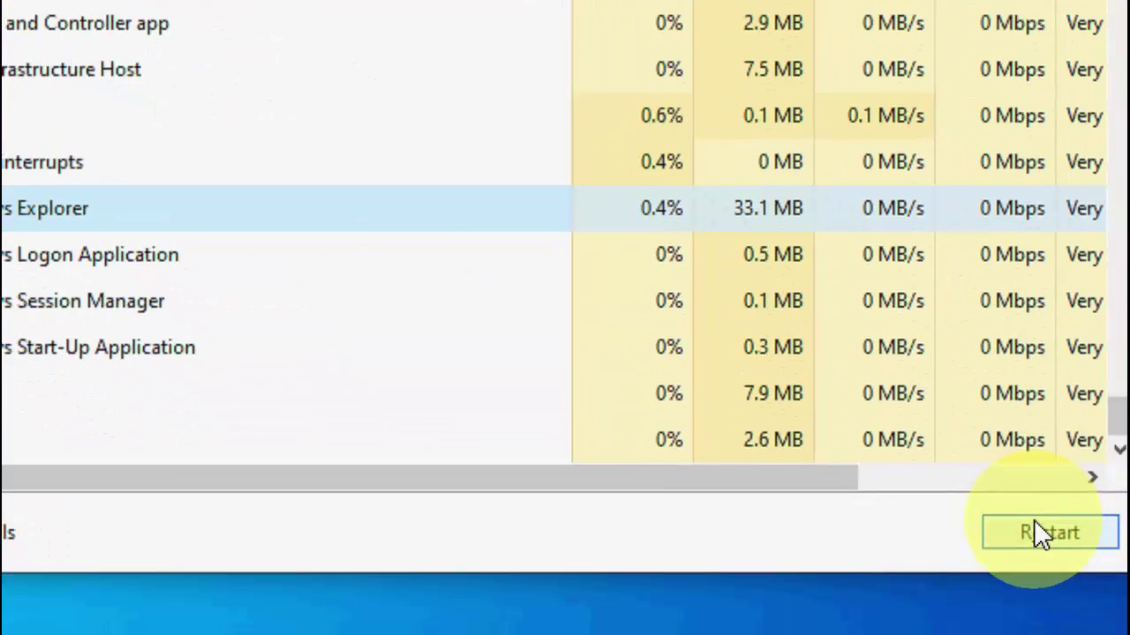
{"action": "left_click", "coordinate": [958, 519]}
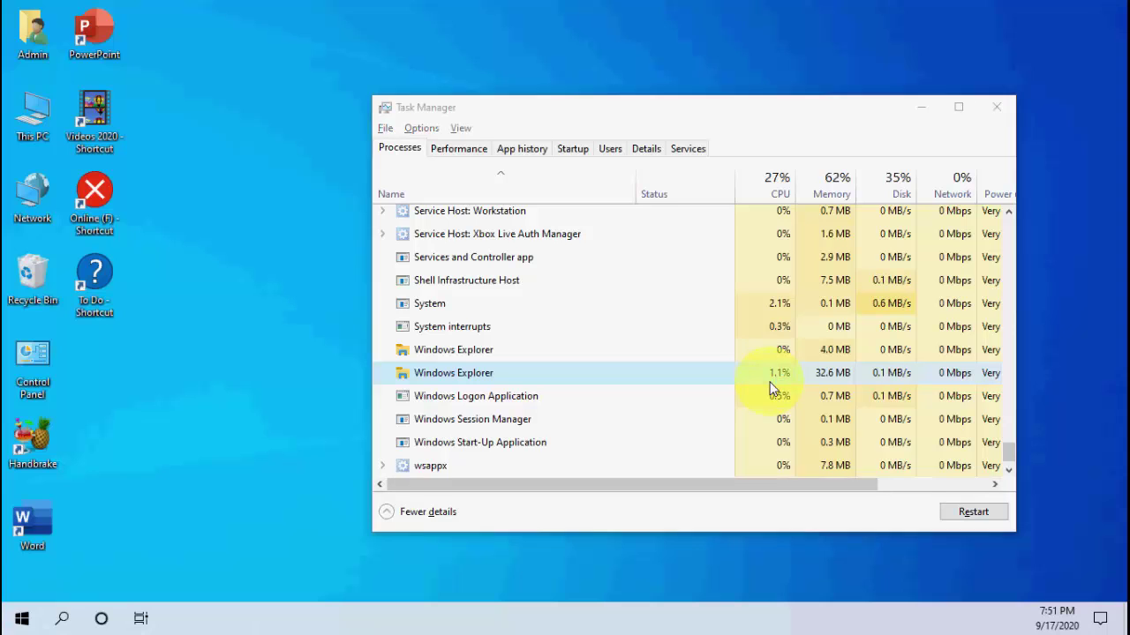
{"action": "left_click", "coordinate": [999, 109]}
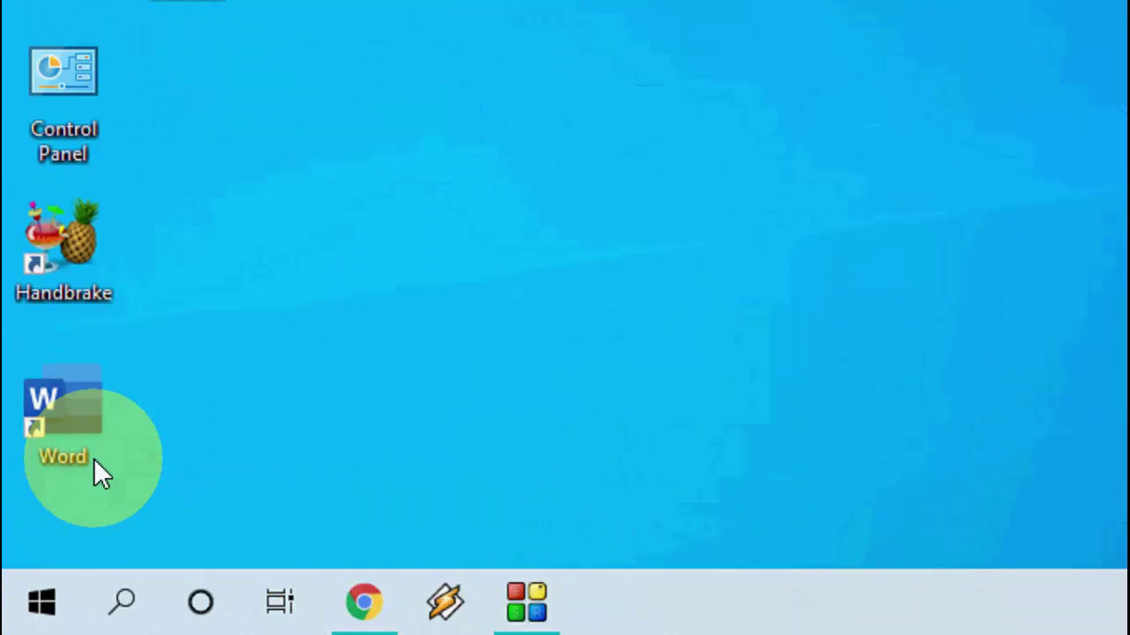
- Open the date and time settings, with automatic time on, then view the Language page
{"action": "key", "text": "super"}
{"action": "type", "text": "date and"}
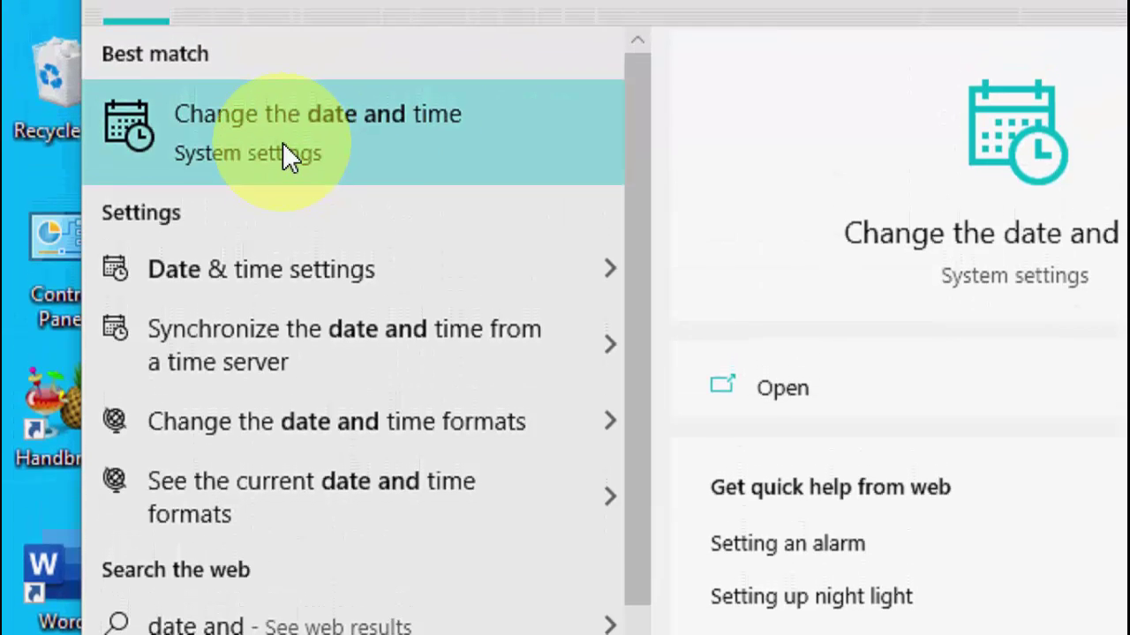
{"action": "left_click", "coordinate": [283, 165]}
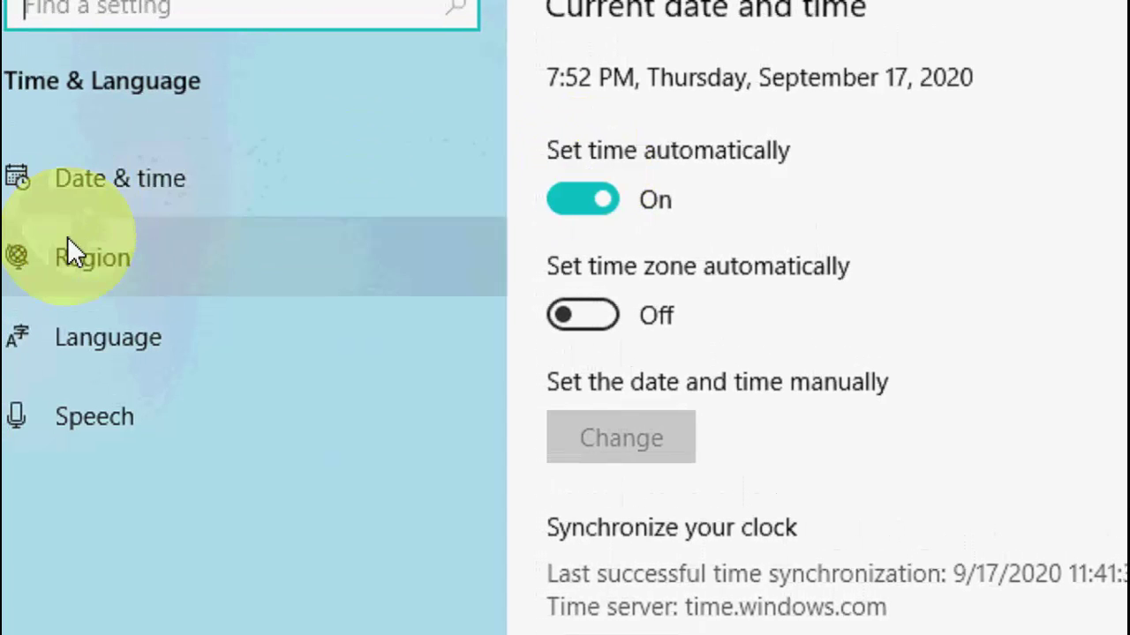
{"action": "left_click", "coordinate": [135, 343]}
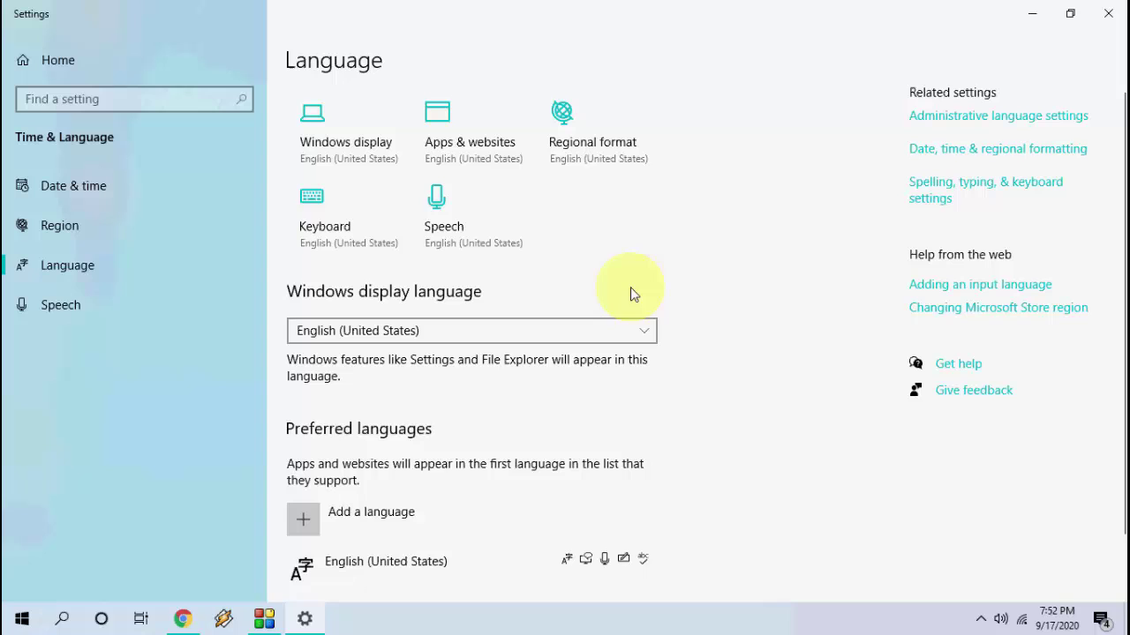
- Close the Settings window and refresh the desktop
{"action": "left_click", "coordinate": [1109, 14]}
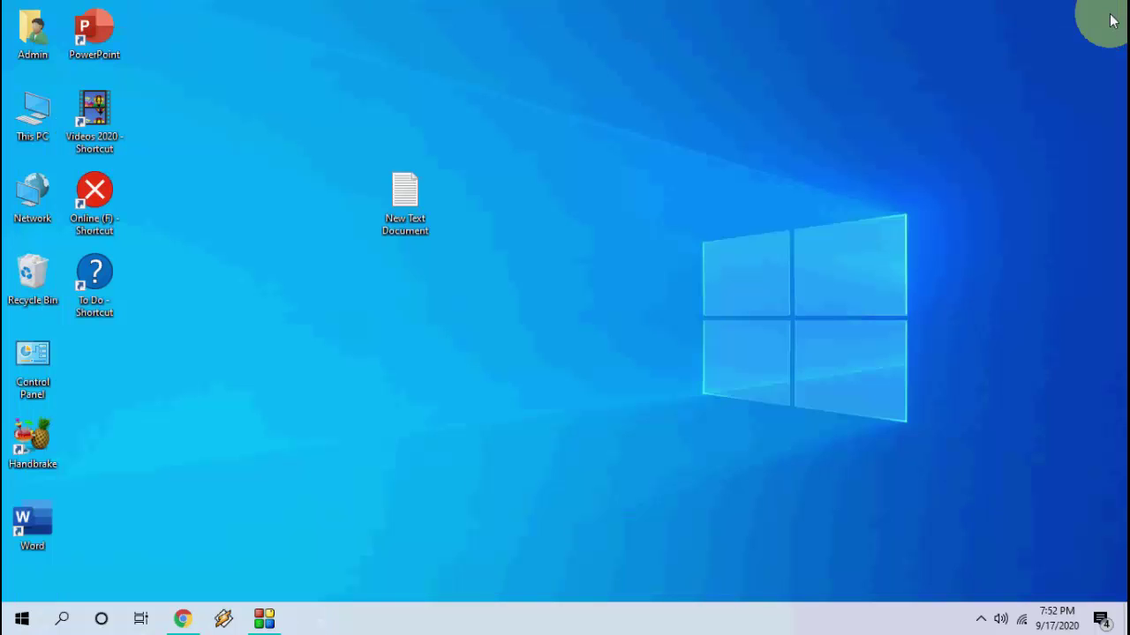
{"action": "right_click", "coordinate": [563, 146]}
{"action": "left_click", "coordinate": [615, 196]}
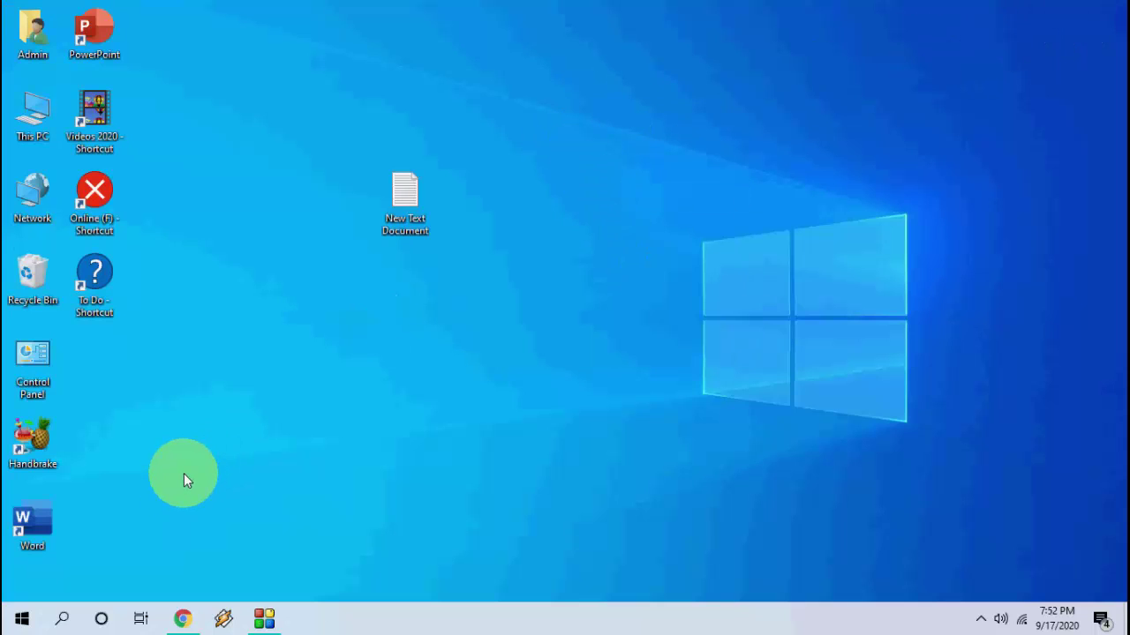
{"action": "left_click", "coordinate": [33, 516]}
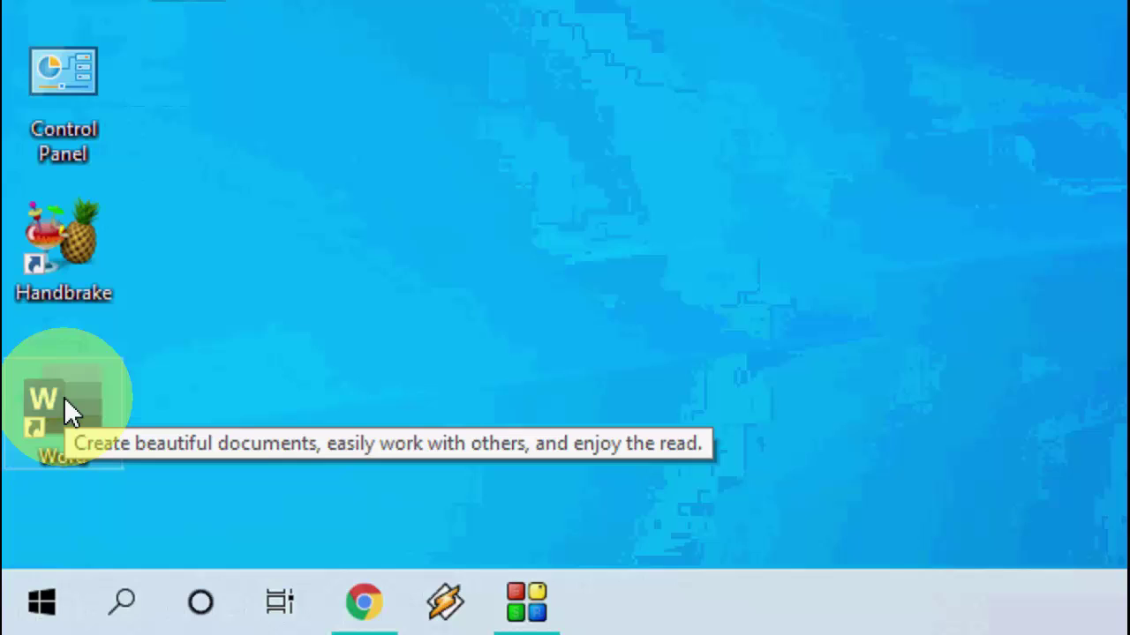
- Run wsreset.exe as administrator from Start search, then refresh the desktop
{"action": "key", "text": "super"}
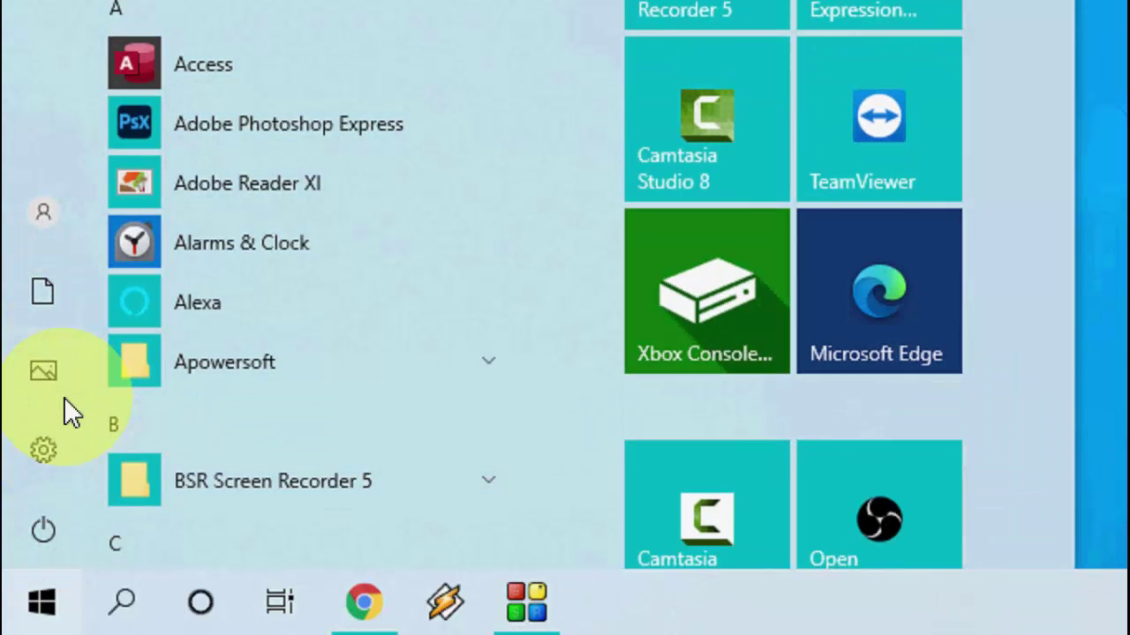
{"action": "type", "text": "wsre"}
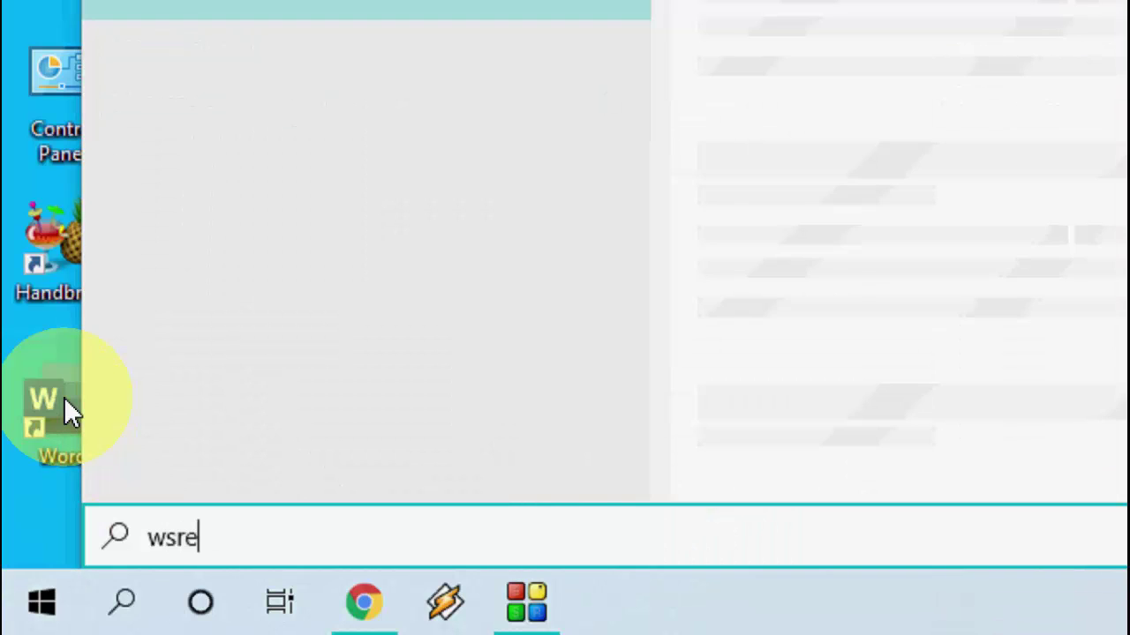
{"action": "type", "text": "et"}
{"action": "key", "text": "BackSpace"}
{"action": "key", "text": "BackSpace"}
{"action": "key", "text": "BackSpace"}
{"action": "key", "text": "BackSpace"}
{"action": "type", "text": "re"}
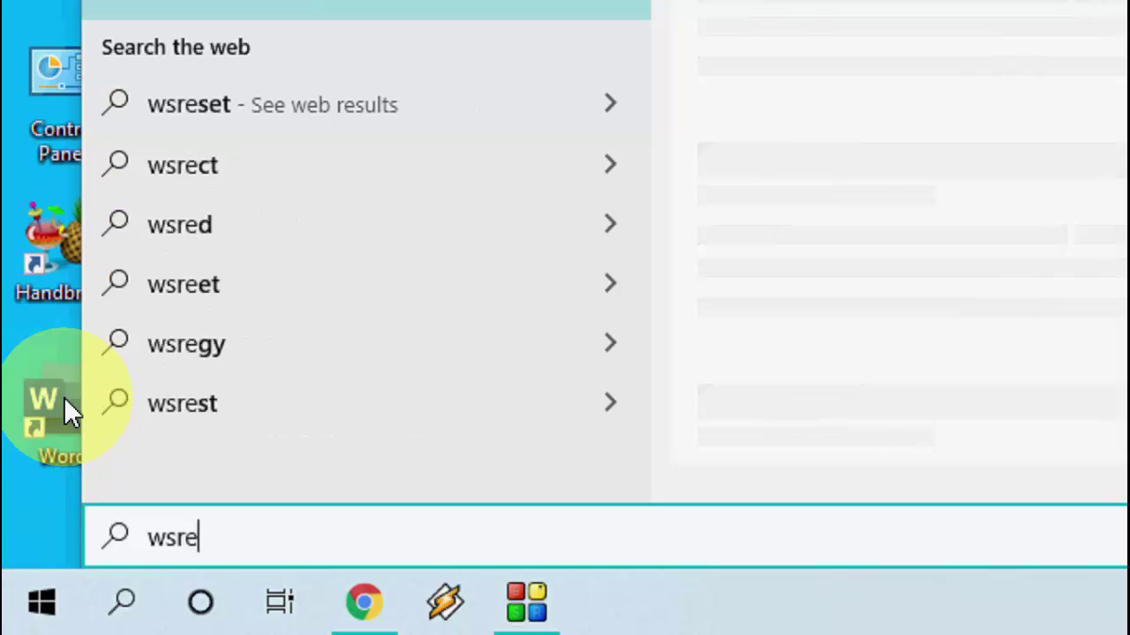
{"action": "type", "text": "set.exe"}
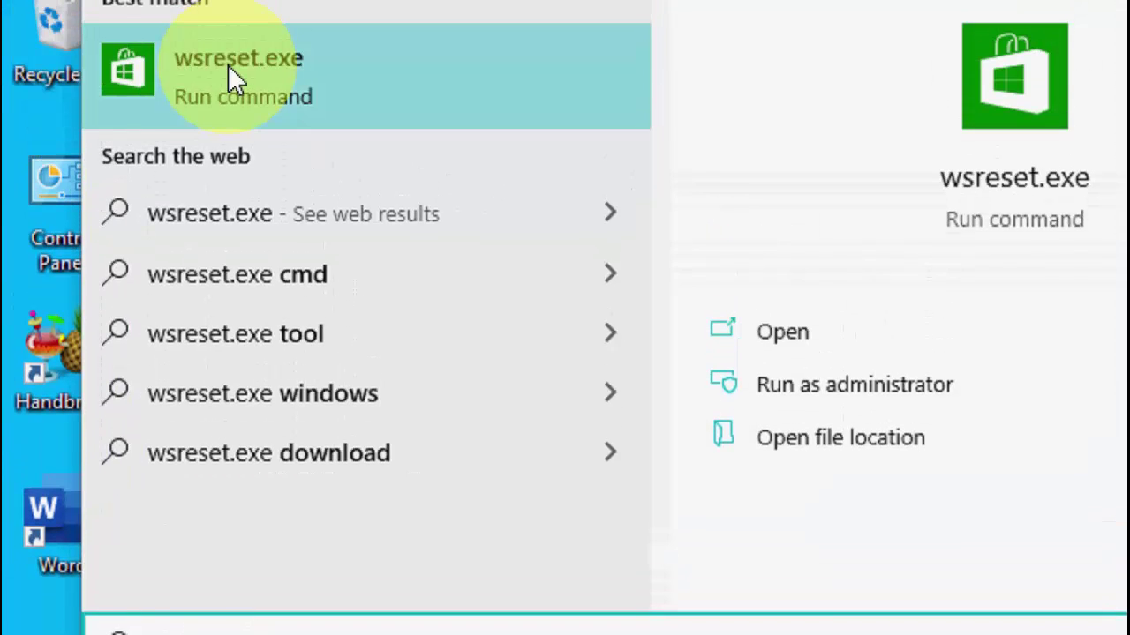
{"action": "right_click", "coordinate": [229, 110]}
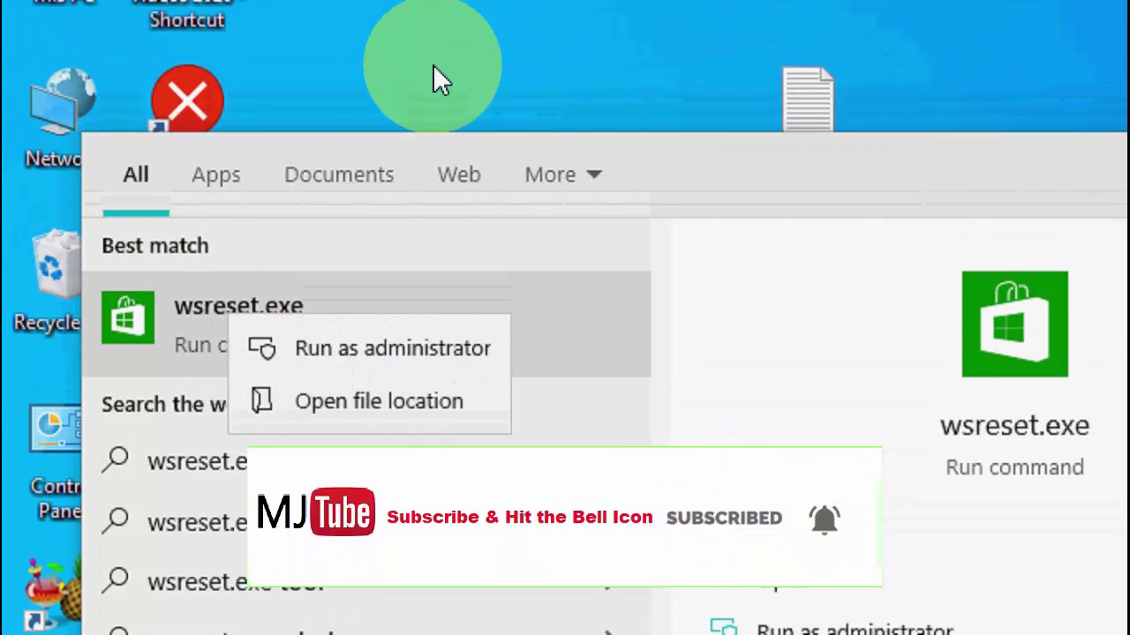
{"action": "left_click", "coordinate": [433, 110]}
{"action": "right_click", "coordinate": [218, 170]}
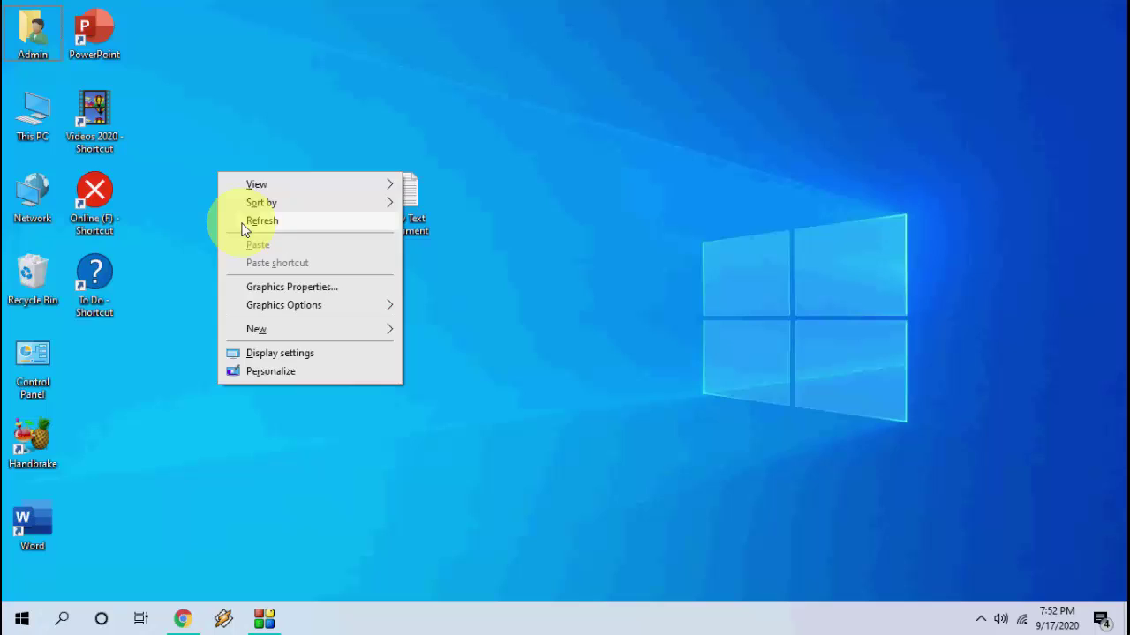
{"action": "left_click", "coordinate": [244, 220]}
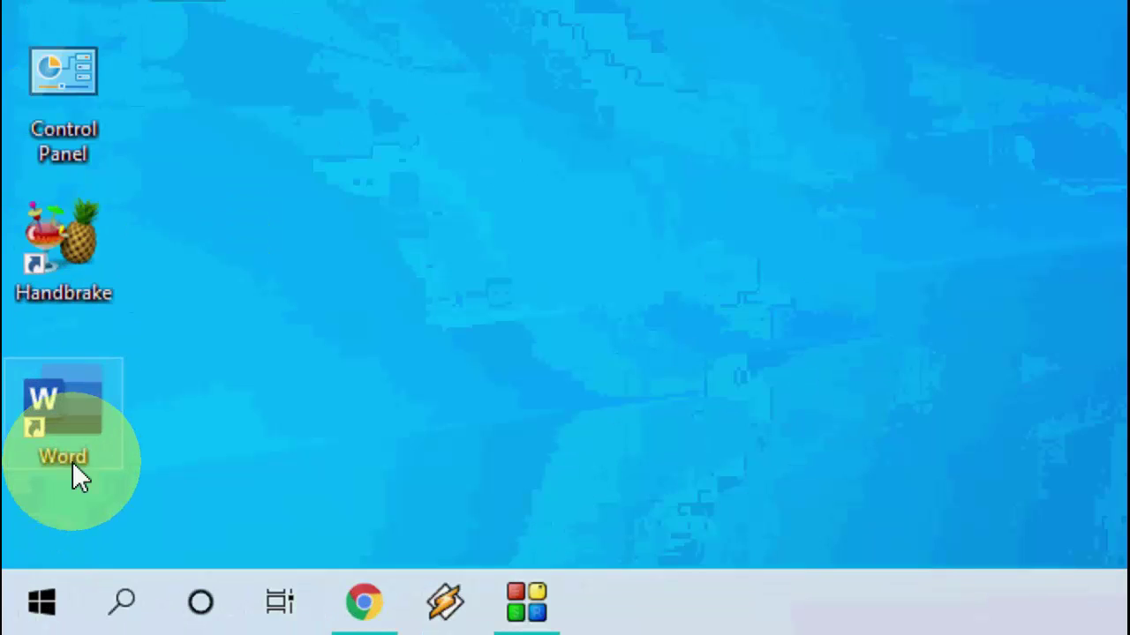
- Open the Services app and locate the Windows Update service
{"action": "key", "text": "super"}
{"action": "type", "text": "service"}
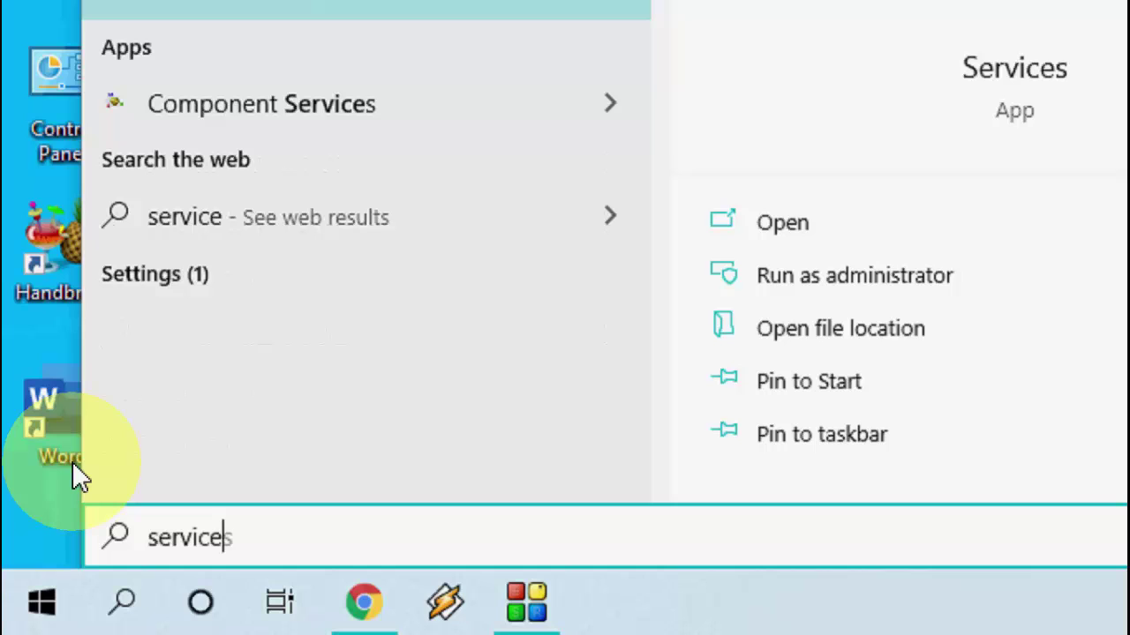
{"action": "type", "text": "s"}
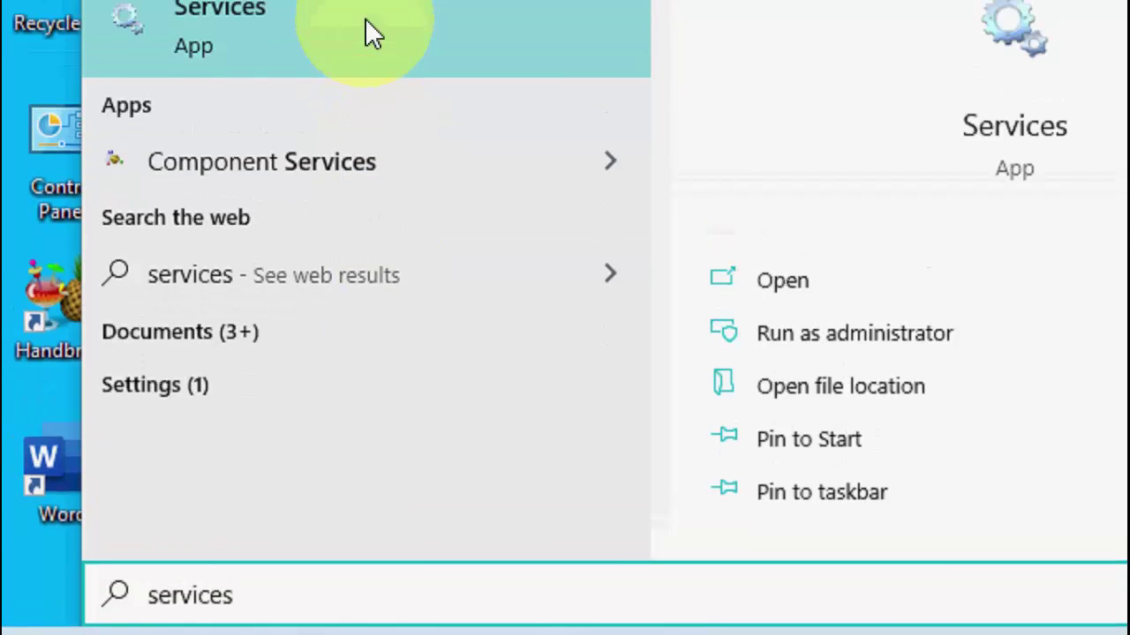
{"action": "left_click", "coordinate": [284, 92]}
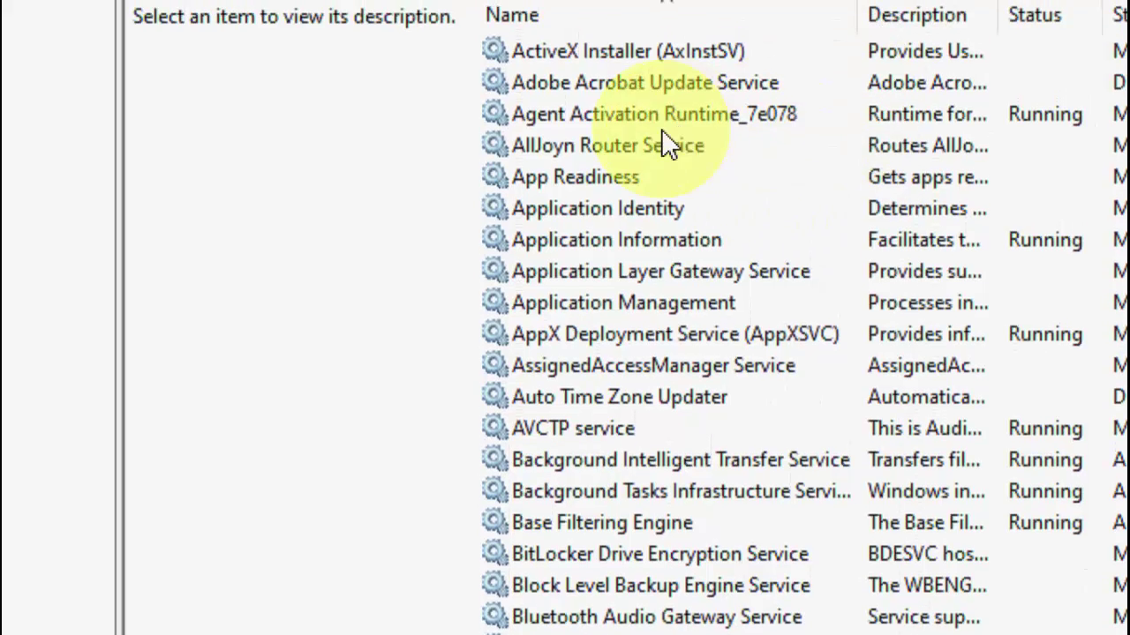
{"action": "left_click", "coordinate": [661, 123]}
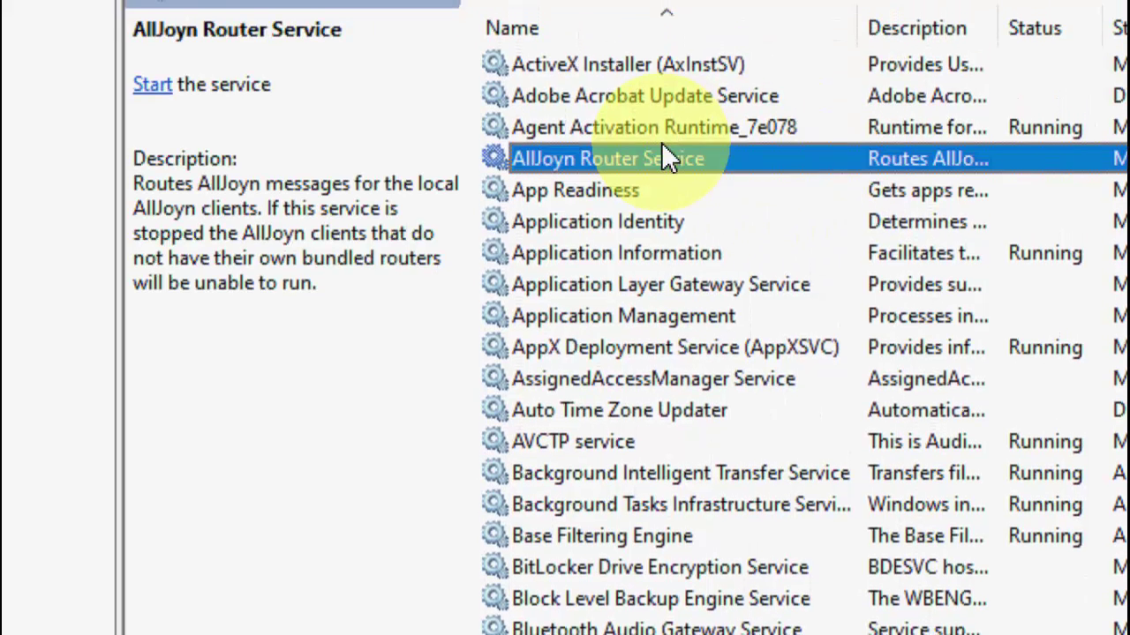
{"action": "type", "text": "win"}
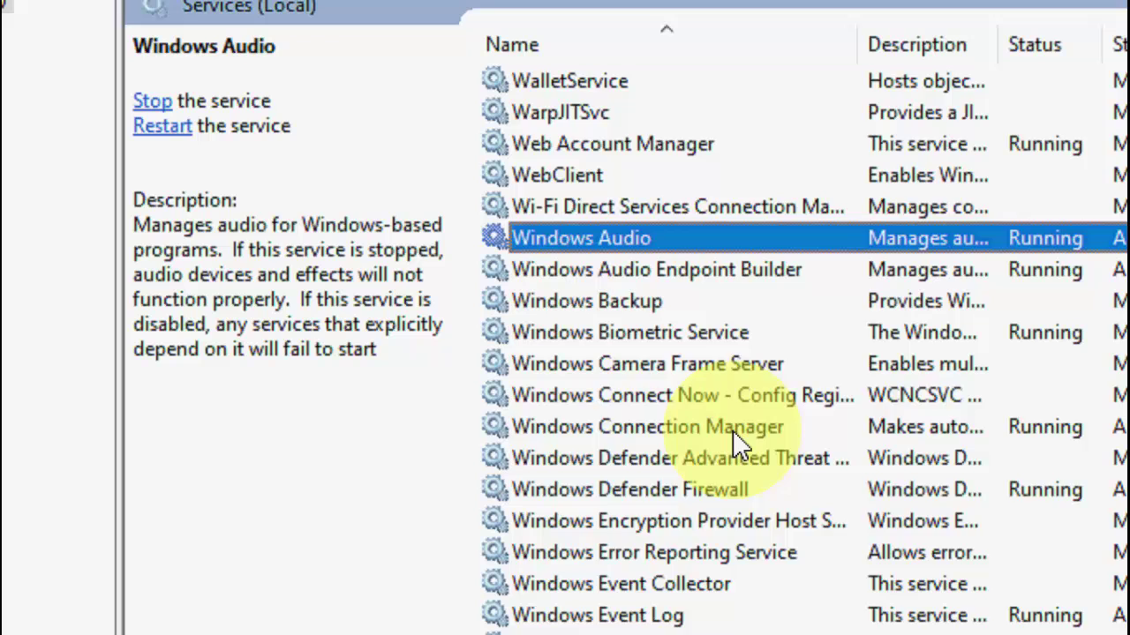
{"action": "scroll", "coordinate": [732, 424], "scroll_direction": "down", "scroll_amount": 1}
{"action": "scroll", "coordinate": [733, 419], "scroll_direction": "down", "scroll_amount": 2}
{"action": "scroll", "coordinate": [736, 397], "scroll_direction": "down", "scroll_amount": 2}
{"action": "scroll", "coordinate": [739, 370], "scroll_direction": "down", "scroll_amount": 6}
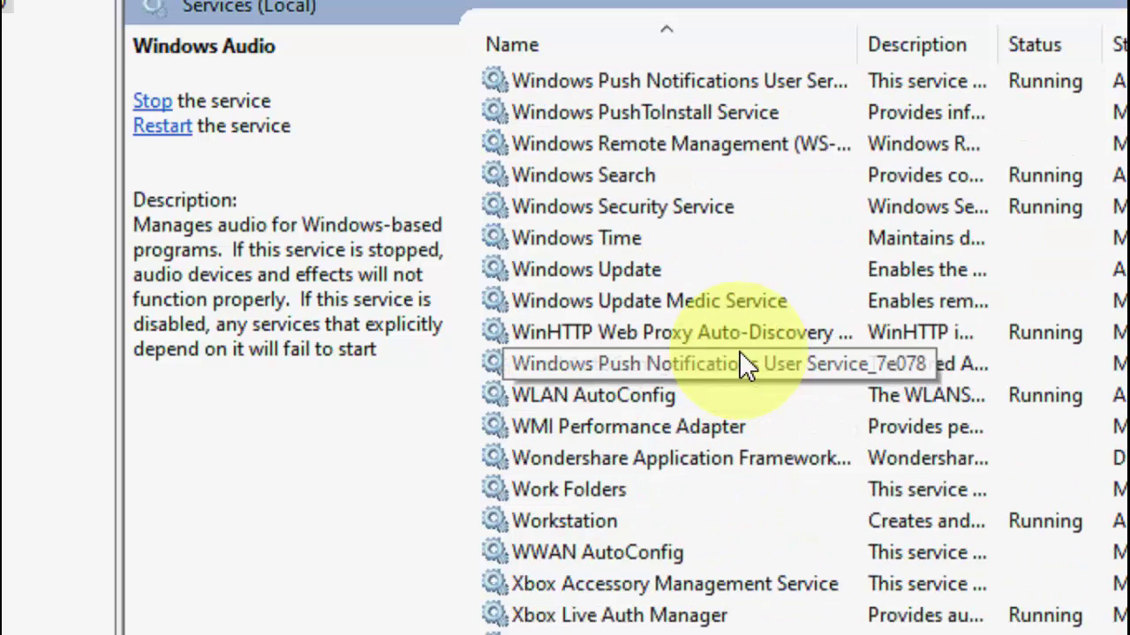
{"action": "left_click", "coordinate": [577, 272]}
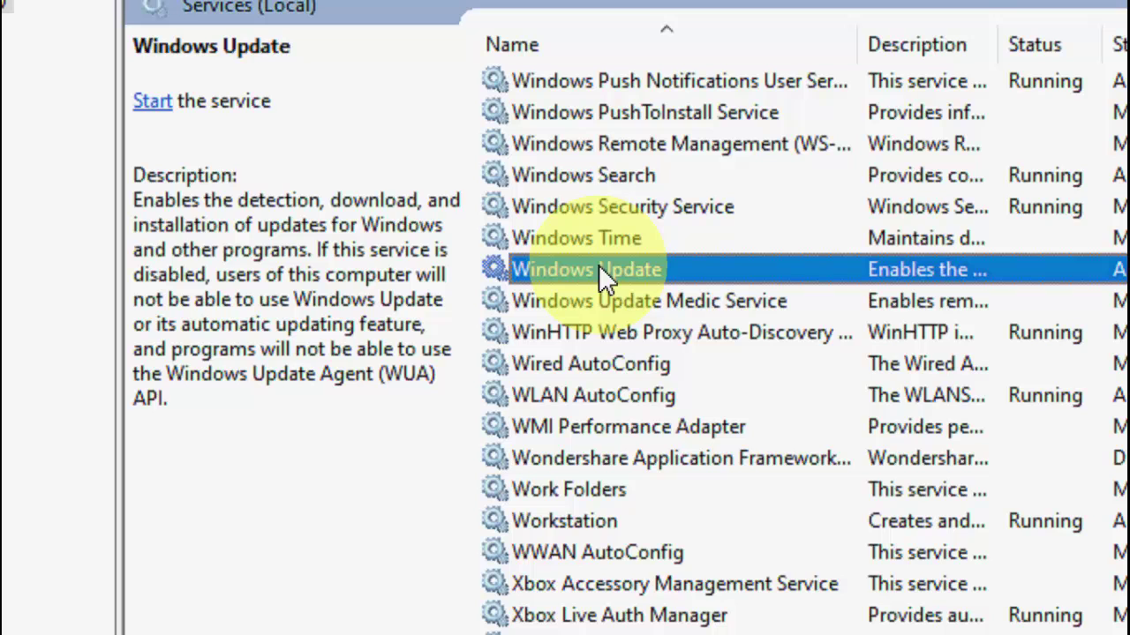
- Start Windows Update with Automatic startup type and apply the change
{"action": "double_click", "coordinate": [599, 265]}
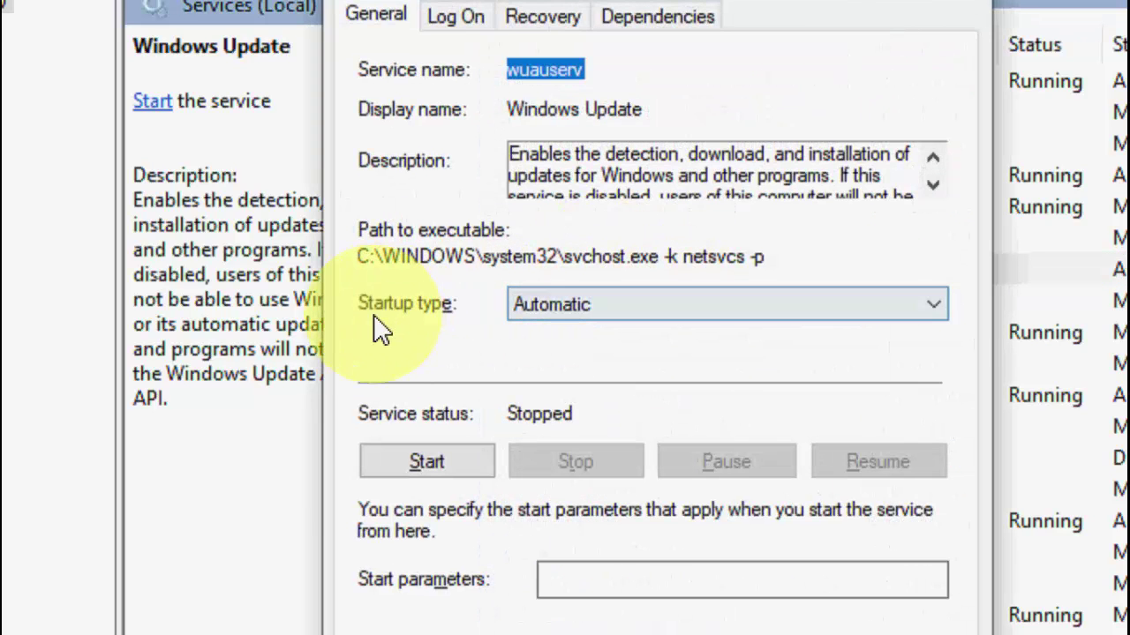
{"action": "left_click", "coordinate": [551, 310]}
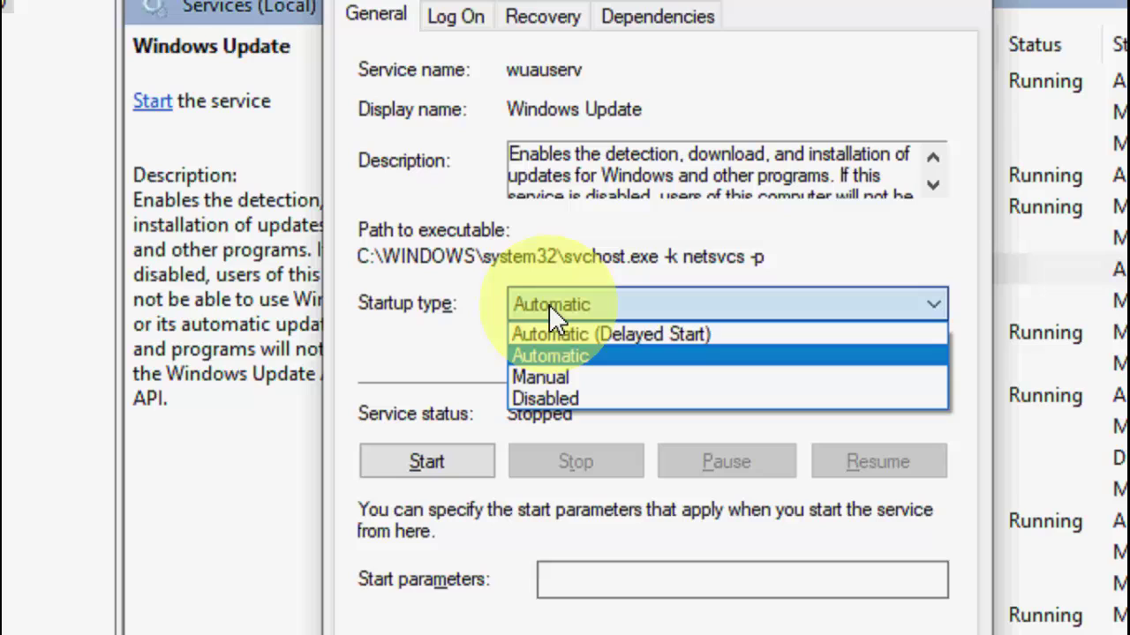
{"action": "left_click", "coordinate": [565, 356]}
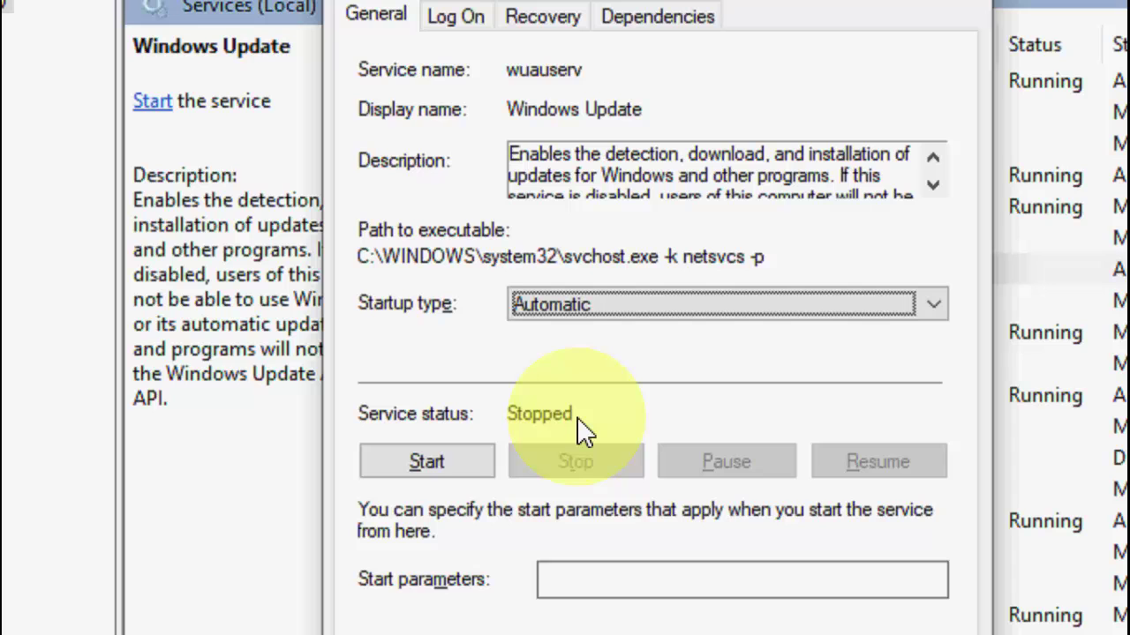
{"action": "left_click", "coordinate": [421, 468]}
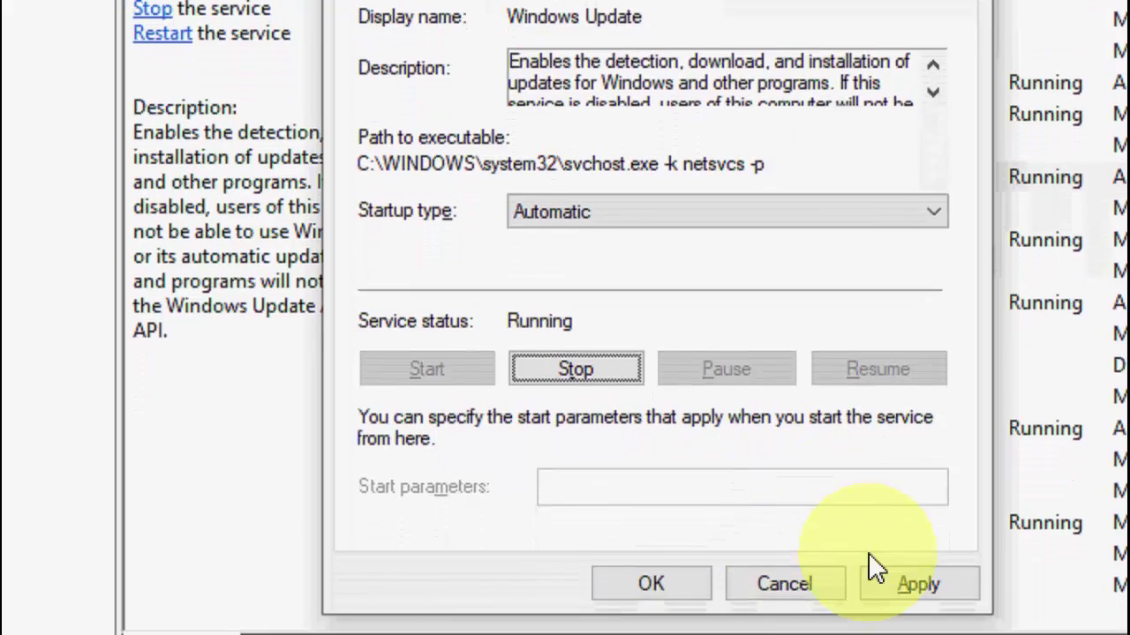
{"action": "left_click", "coordinate": [913, 464]}
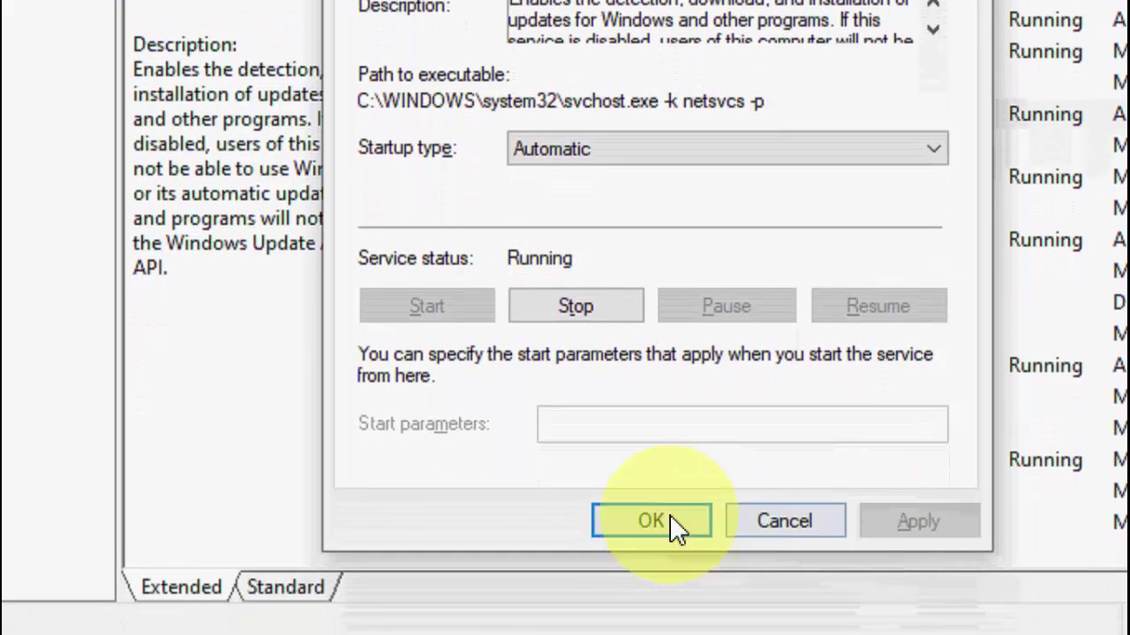
{"action": "left_click", "coordinate": [671, 519]}
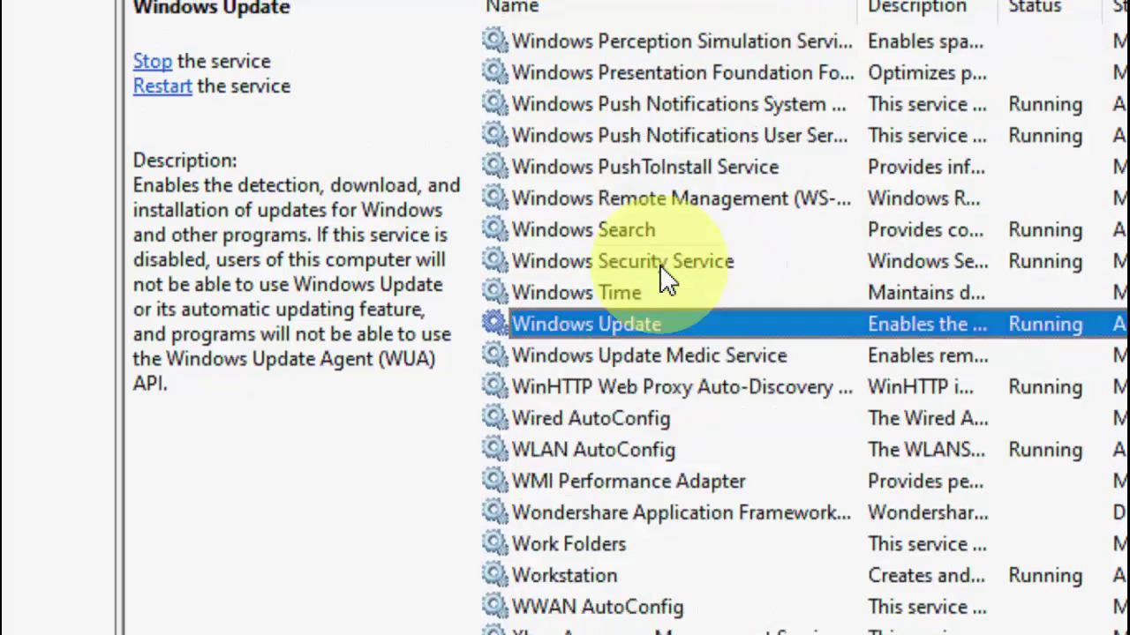
{"action": "scroll", "coordinate": [666, 278], "scroll_direction": "up", "scroll_amount": 3}
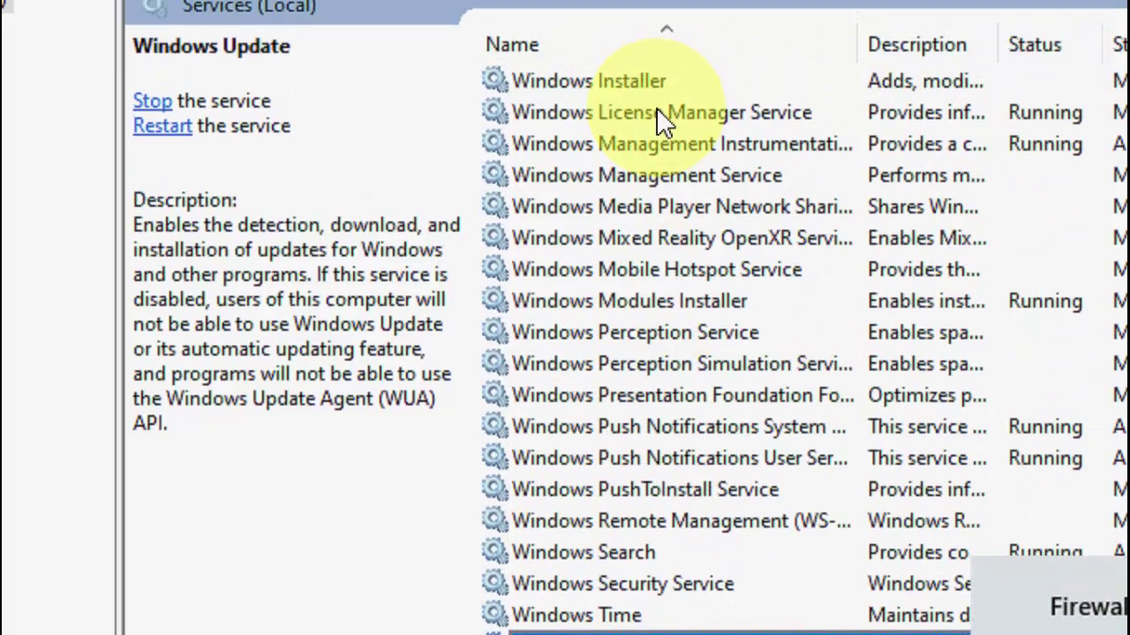
{"action": "left_click", "coordinate": [628, 129]}
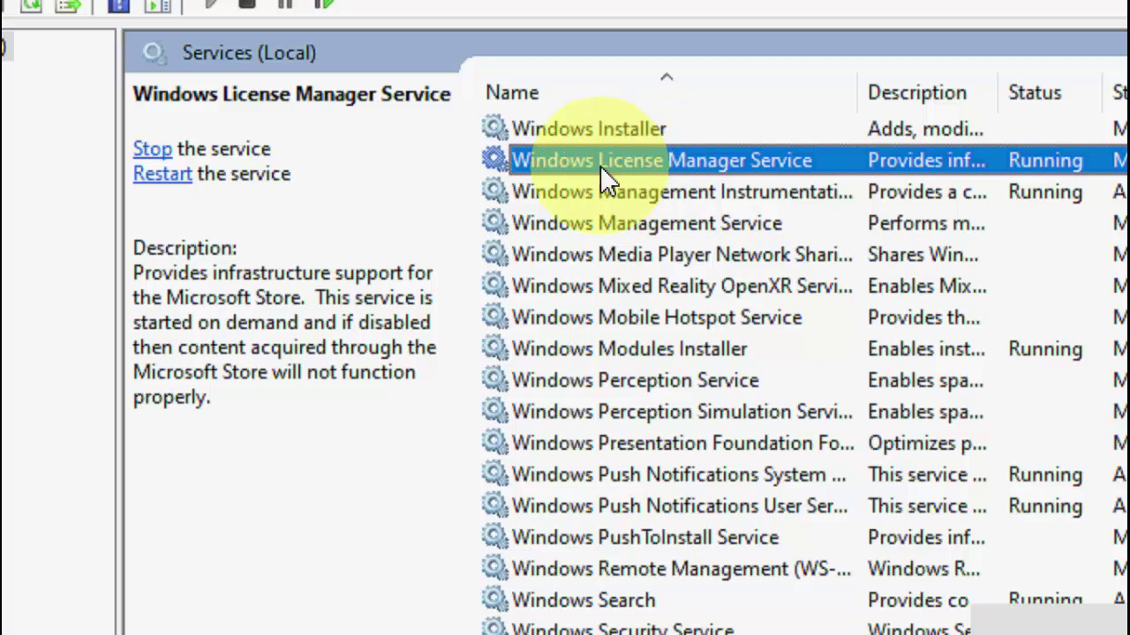
- Keep Windows License Manager Service startup at Manual and apply the settings
{"action": "double_click", "coordinate": [600, 165]}
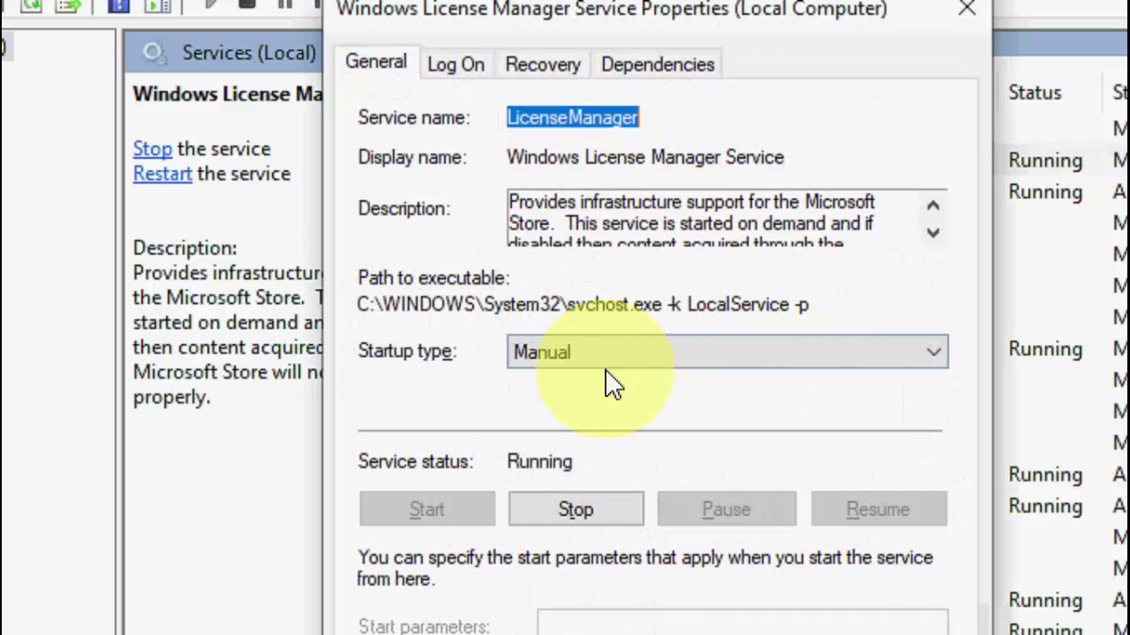
{"action": "left_click", "coordinate": [606, 357]}
{"action": "left_click", "coordinate": [582, 420]}
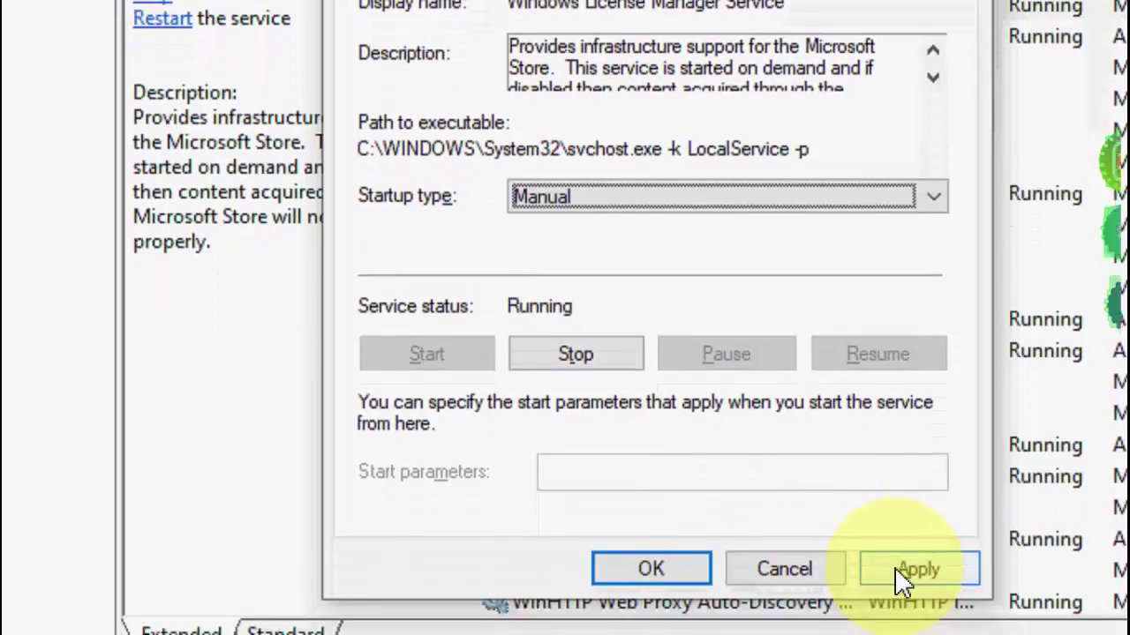
{"action": "left_click", "coordinate": [895, 570]}
{"action": "left_click", "coordinate": [686, 530]}
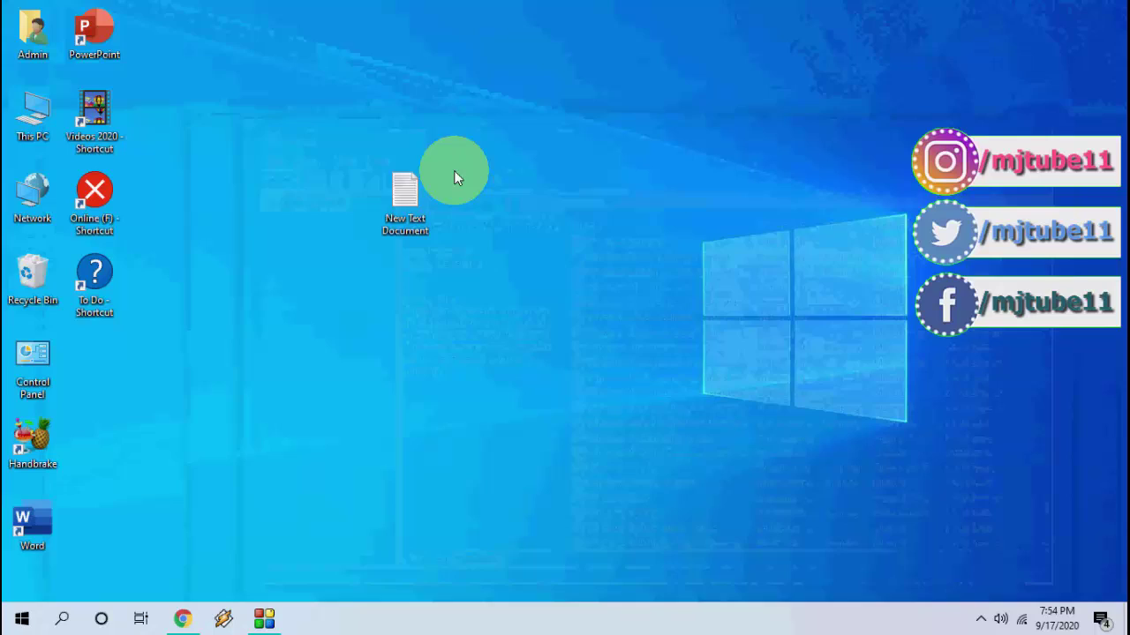
- Refresh the desktop, then run Windows PowerShell as administrator, accepting the UAC prompt
{"action": "right_click", "coordinate": [454, 170]}
{"action": "left_click", "coordinate": [504, 219]}
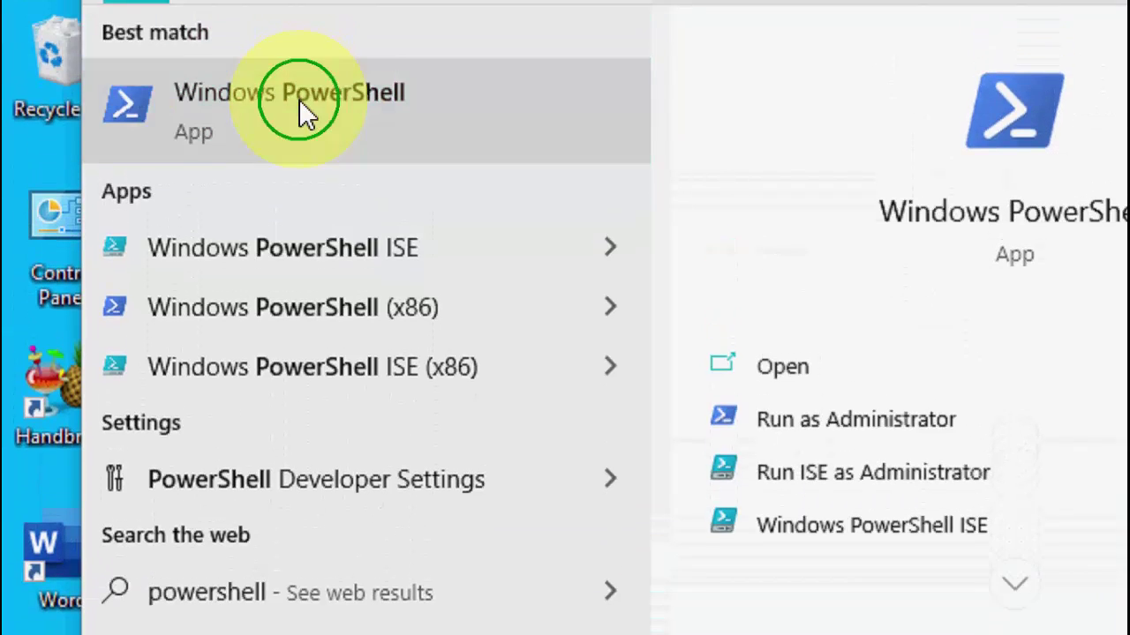
{"action": "right_click", "coordinate": [300, 125]}
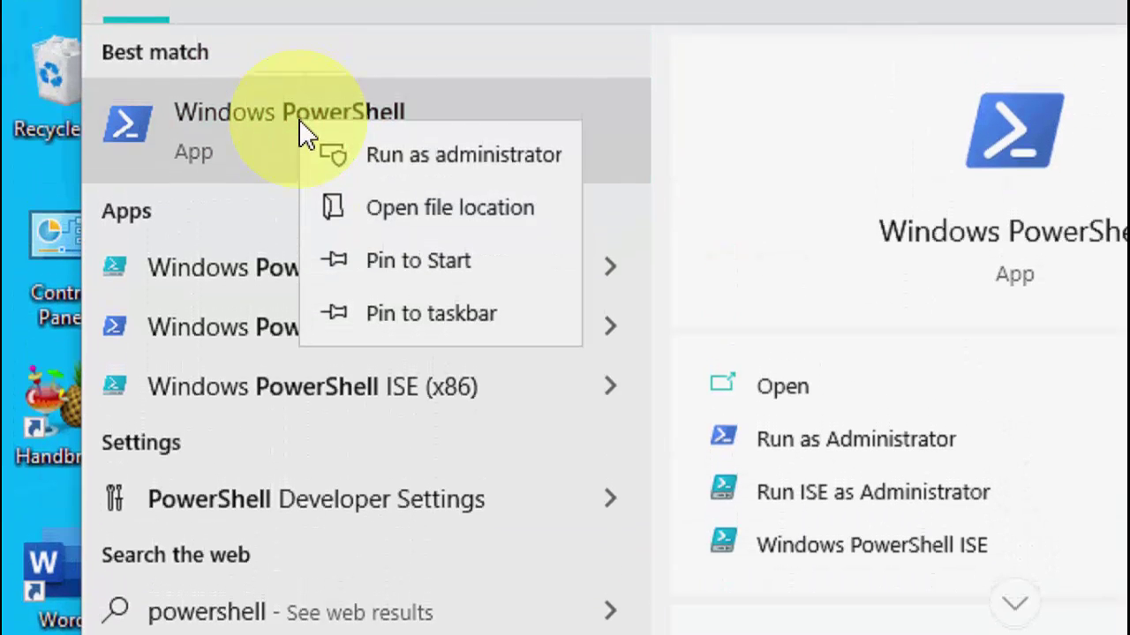
{"action": "left_click", "coordinate": [422, 188]}
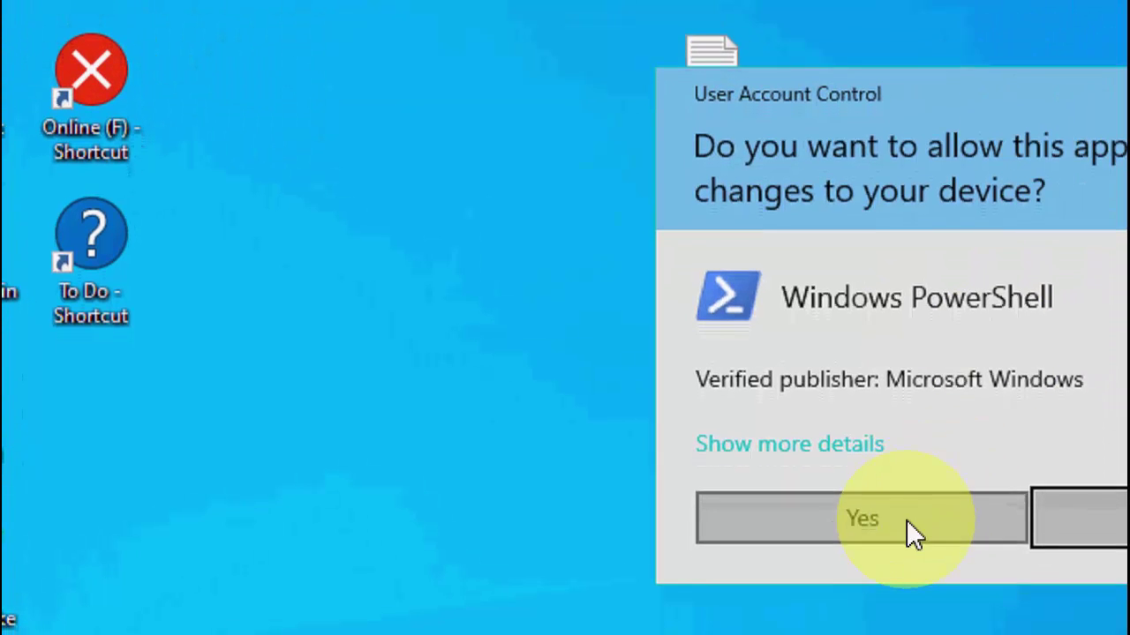
{"action": "left_click", "coordinate": [906, 525]}
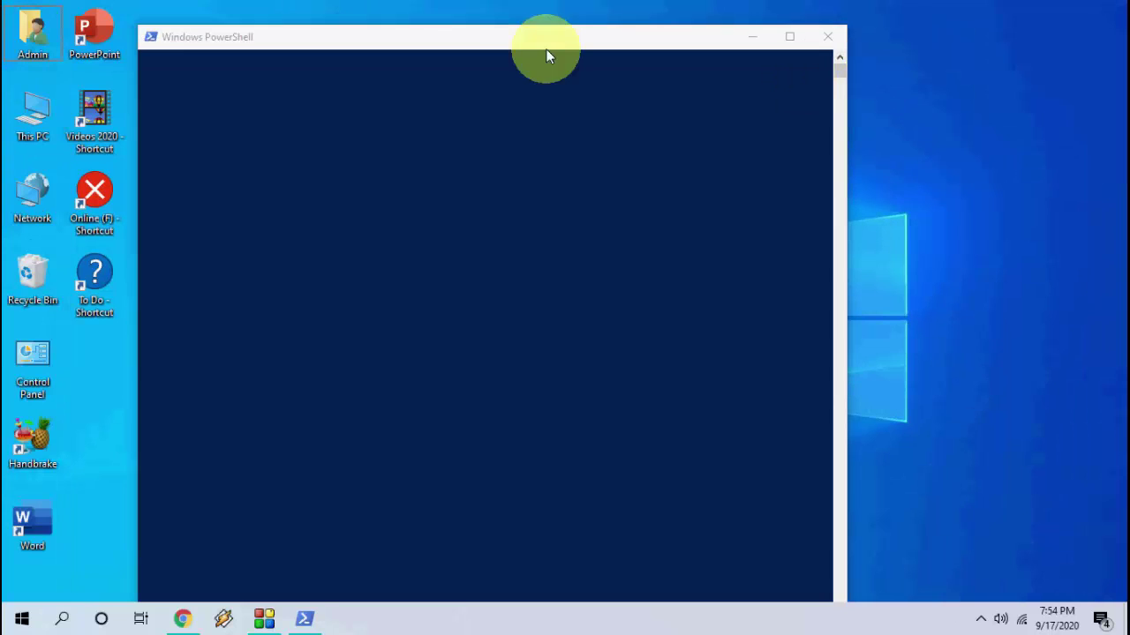
- Copy the Get-AppXPackage WindowsStore re-register command from the desktop note into PowerShell
{"action": "mouse_move", "coordinate": [468, 42]}
{"action": "left_mouse_down"}
{"action": "mouse_move", "coordinate": [447, 147]}
{"action": "mouse_move", "coordinate": [630, 79]}
{"action": "mouse_move", "coordinate": [617, 196]}
{"action": "mouse_move", "coordinate": [630, 230]}
{"action": "left_mouse_up"}
{"action": "double_click", "coordinate": [409, 194]}
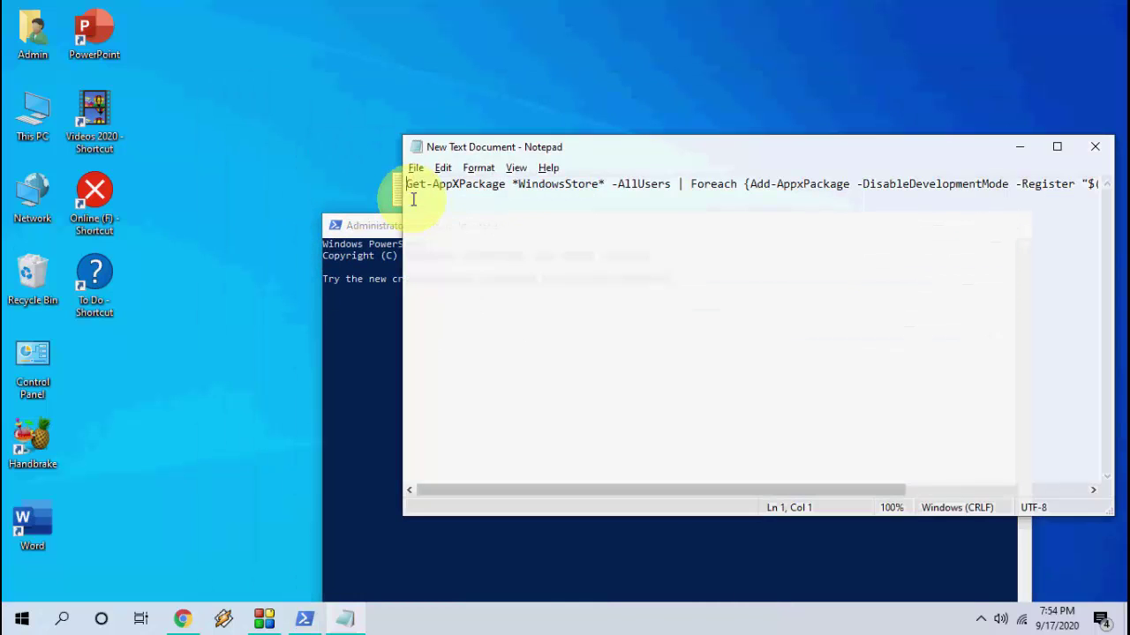
{"action": "key", "text": "ctrl+a"}
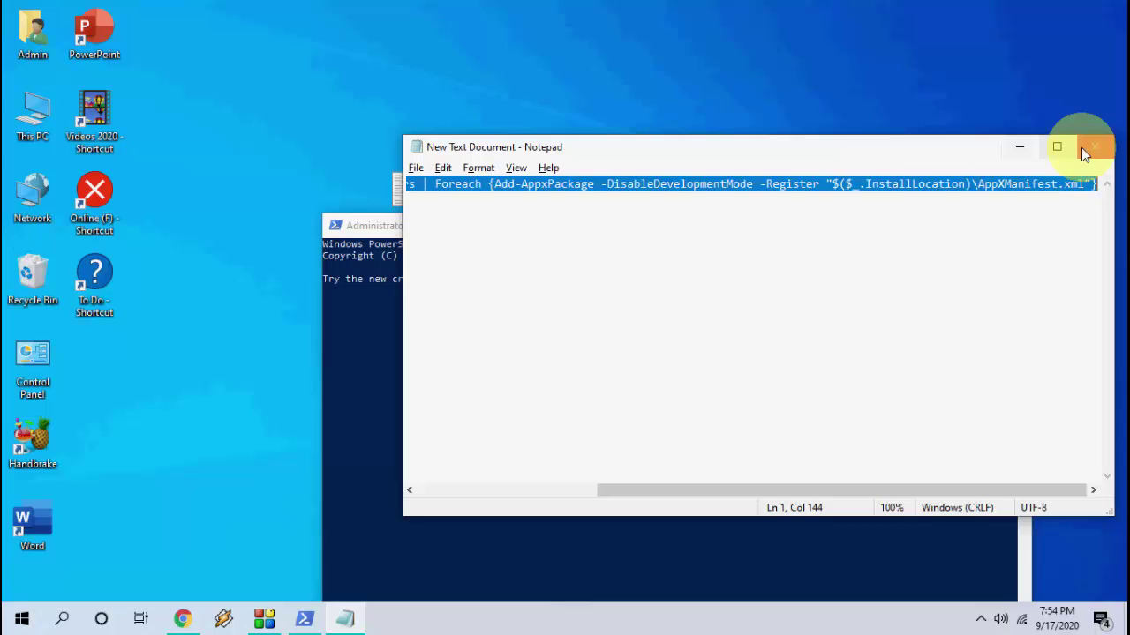
{"action": "left_click", "coordinate": [1093, 147]}
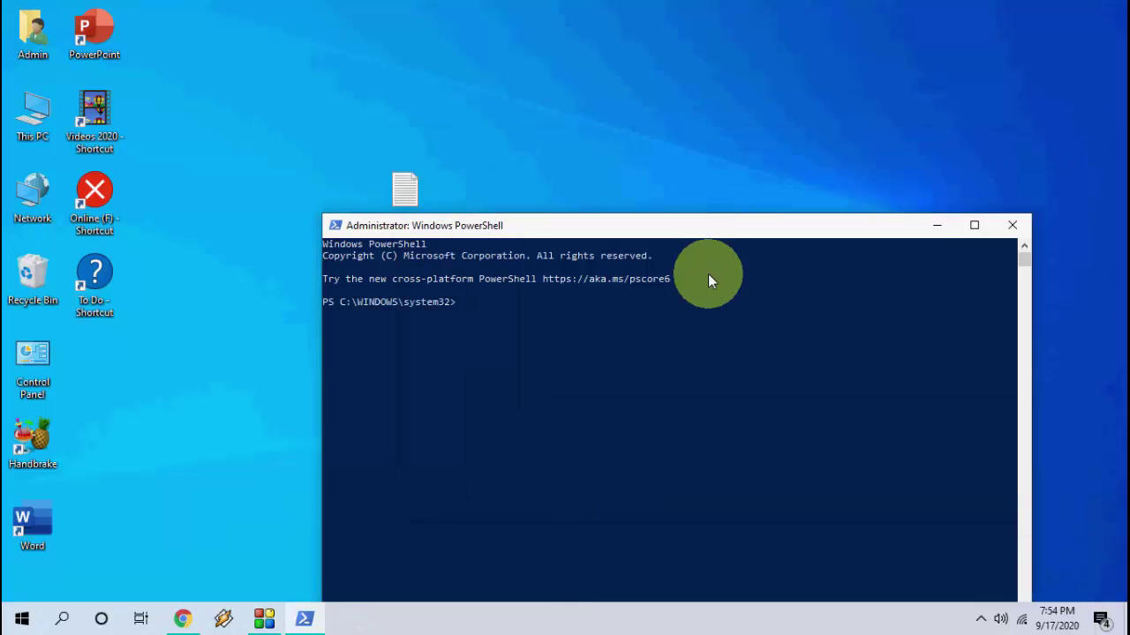
{"action": "right_click", "coordinate": [709, 275]}
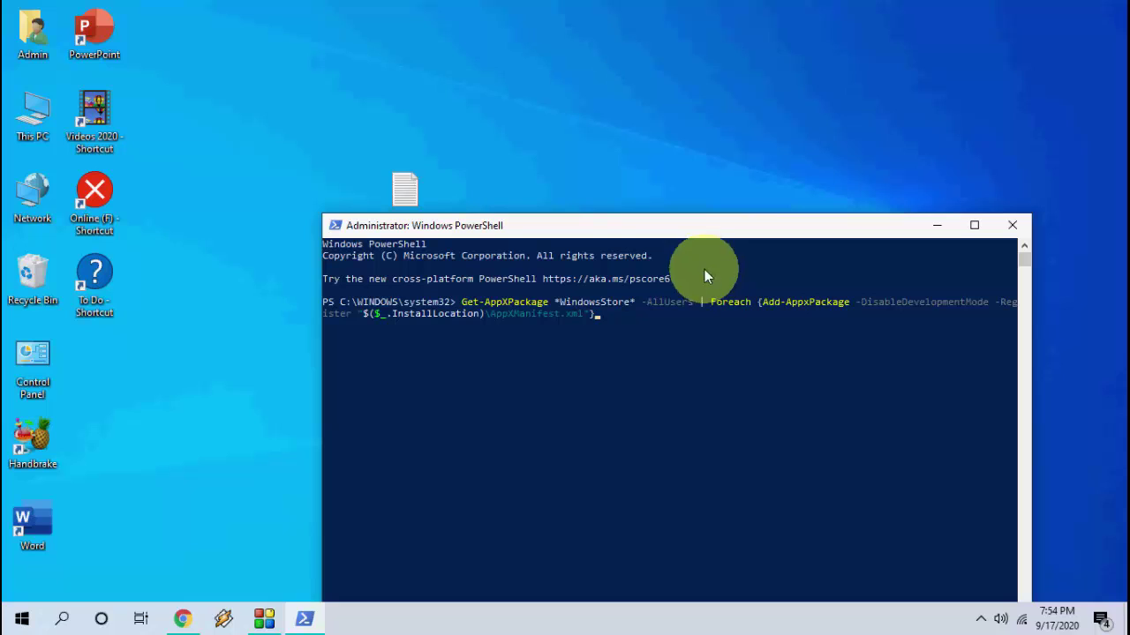
{"action": "left_click_drag", "start_coordinate": [642, 231], "coordinate": [577, 123]}
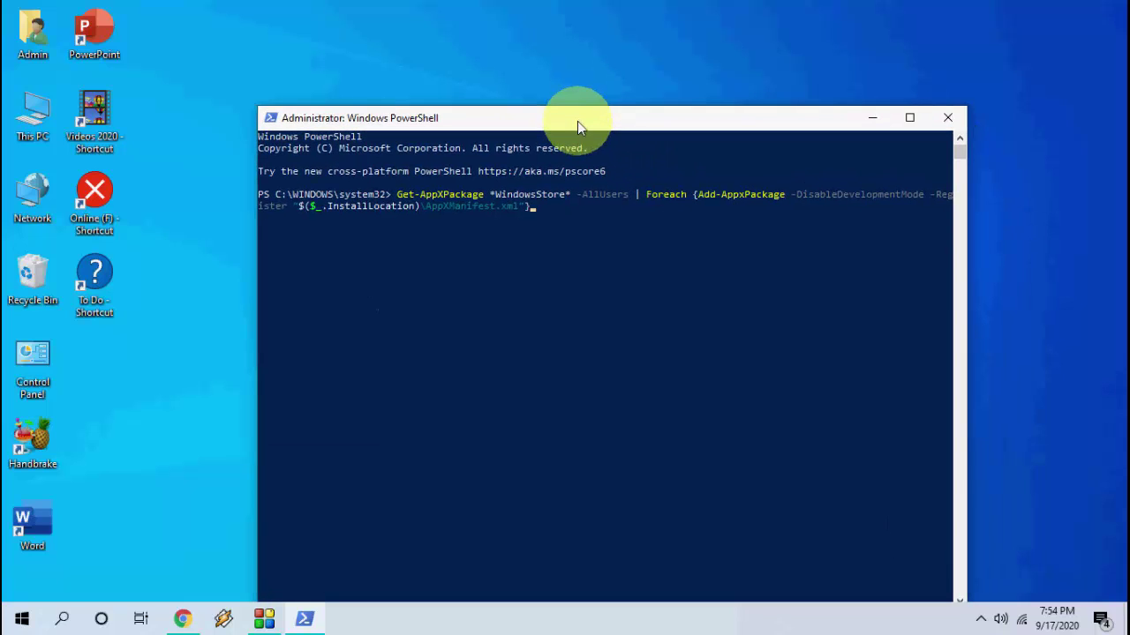